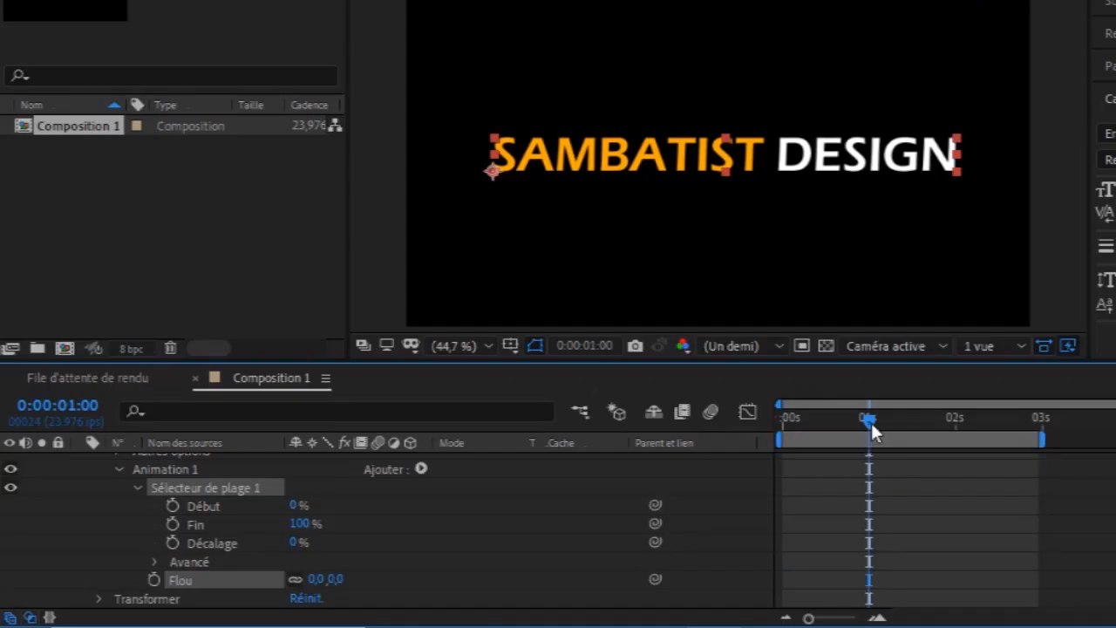
Step: Keyframe the range selector's Début at 0% at 1 second and 100% at 2 seconds
left_click(172, 507)
left_click_drag(894, 421, 958, 440)
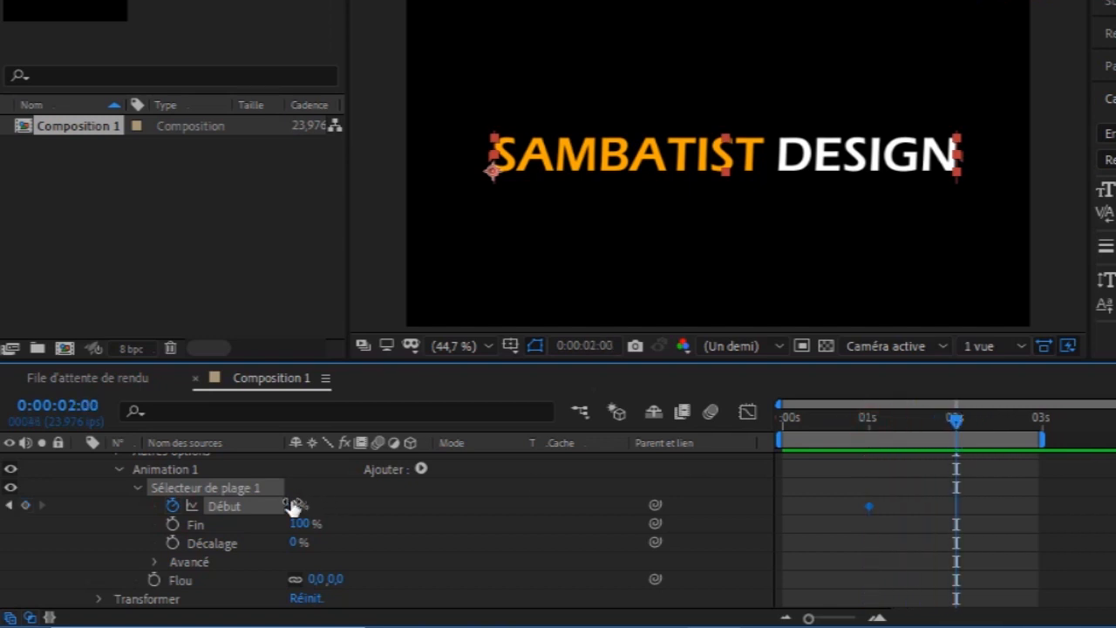
left_click_drag(294, 506, 423, 503)
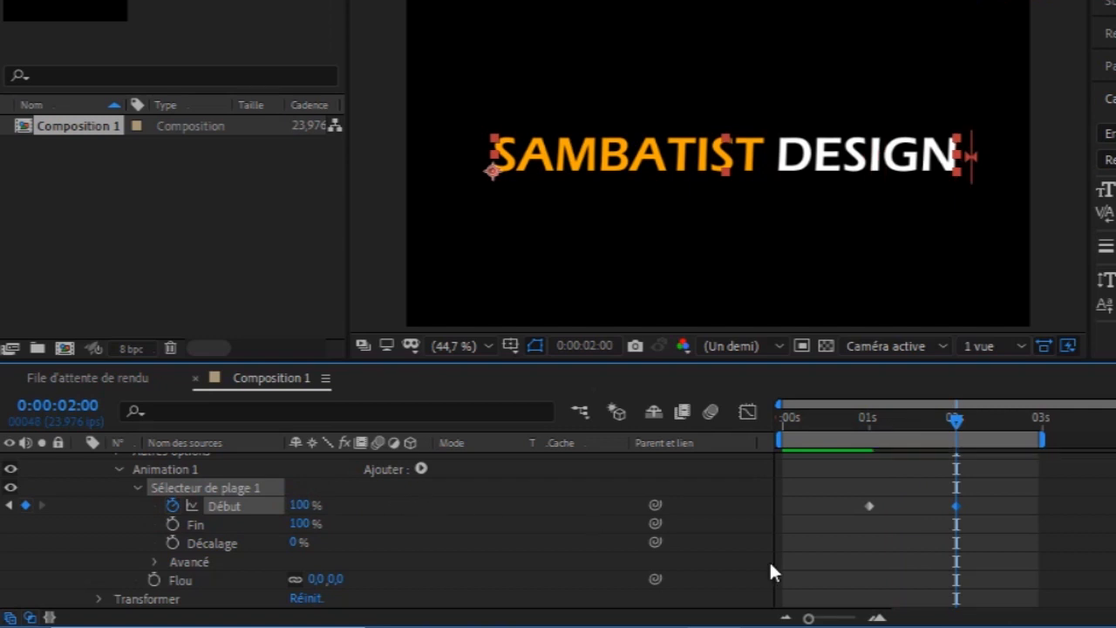
left_click(136, 487)
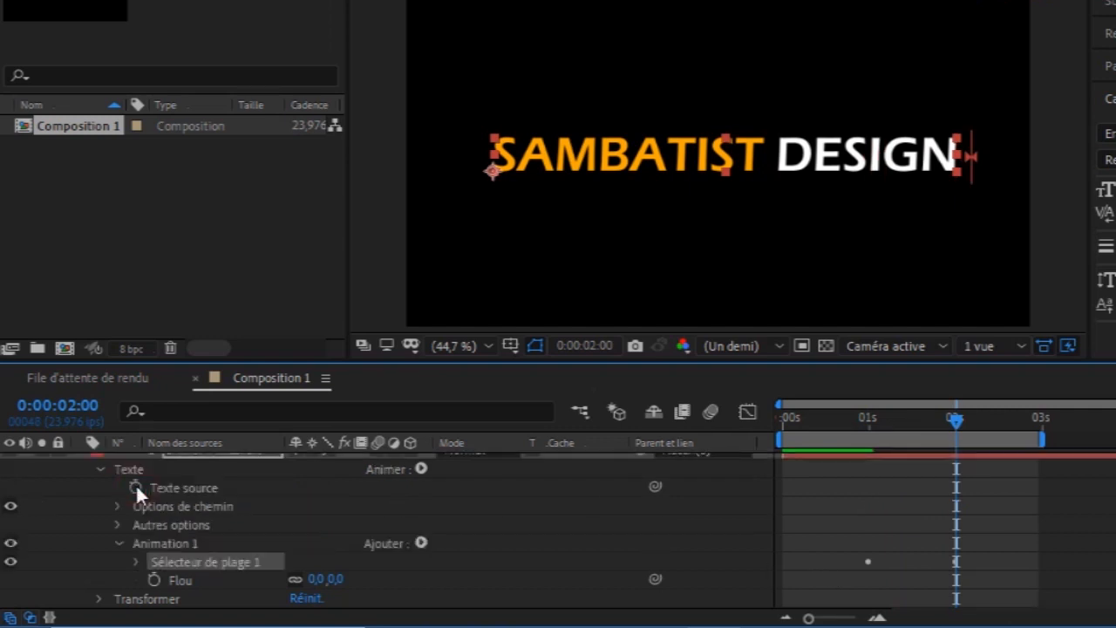
Step: Keyframe the text animator's Flou at 0 at 2 seconds and 71 at 1 second
left_click(155, 581)
left_click_drag(955, 423, 872, 454)
left_click_drag(331, 581, 409, 576)
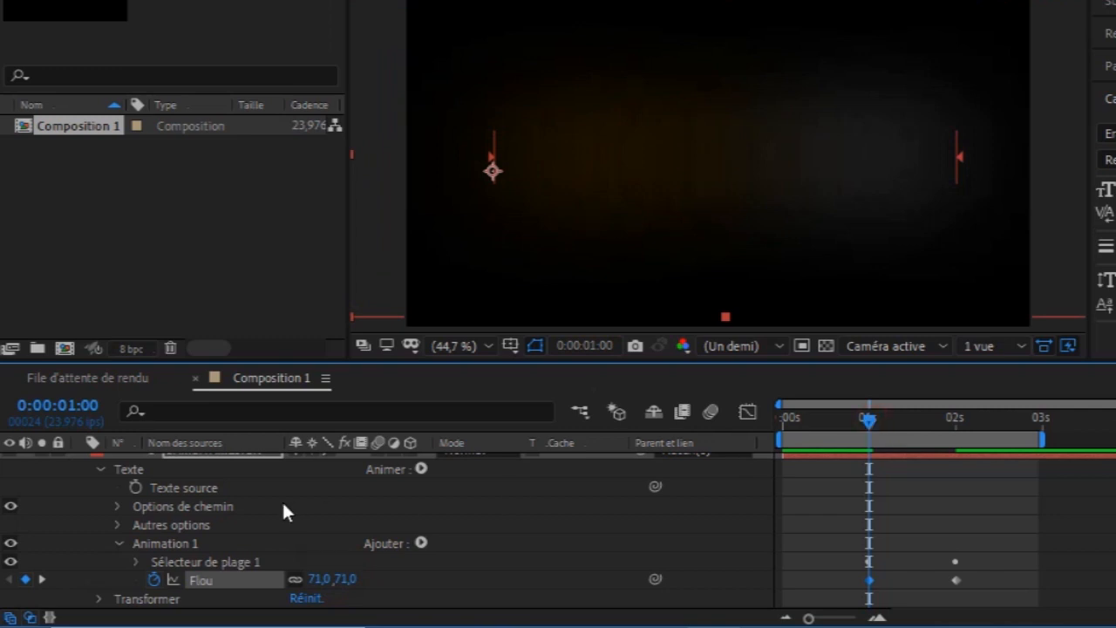
Step: Add an Opacité property to Animation 1 and keyframe it at 100% at 1 second and 0% at 0 seconds
left_click(422, 541)
mouse_move(485, 557)
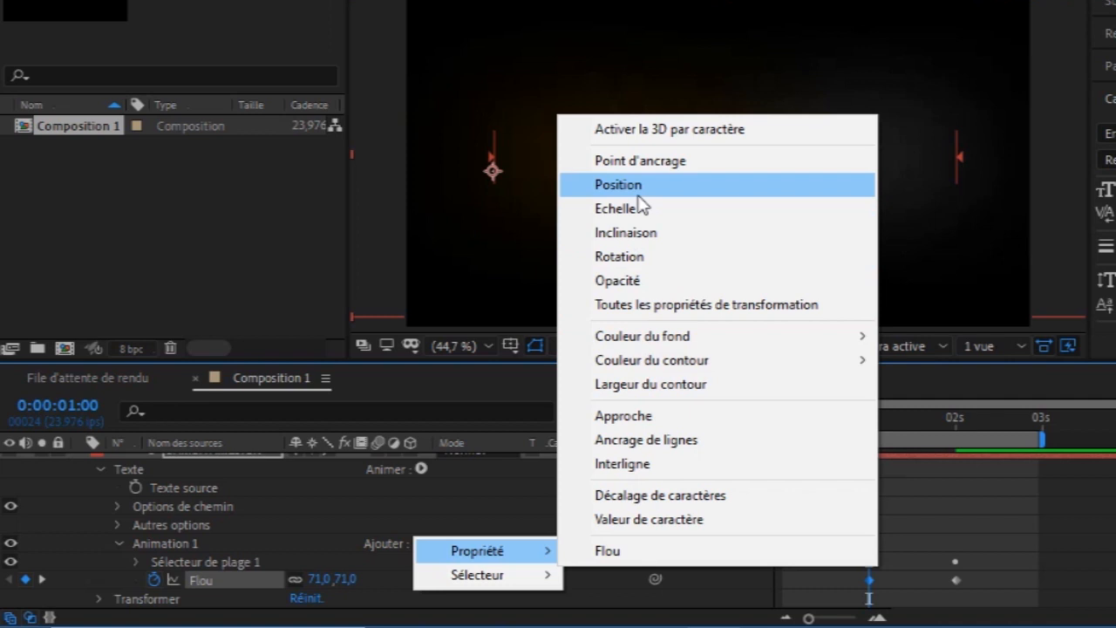
left_click(633, 278)
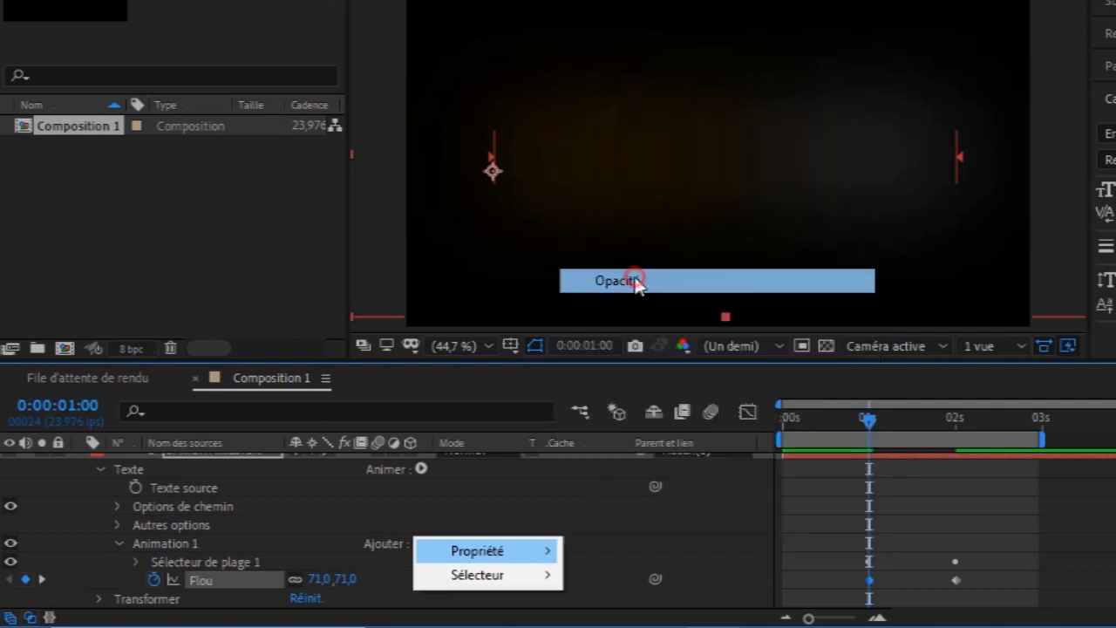
left_click(153, 580)
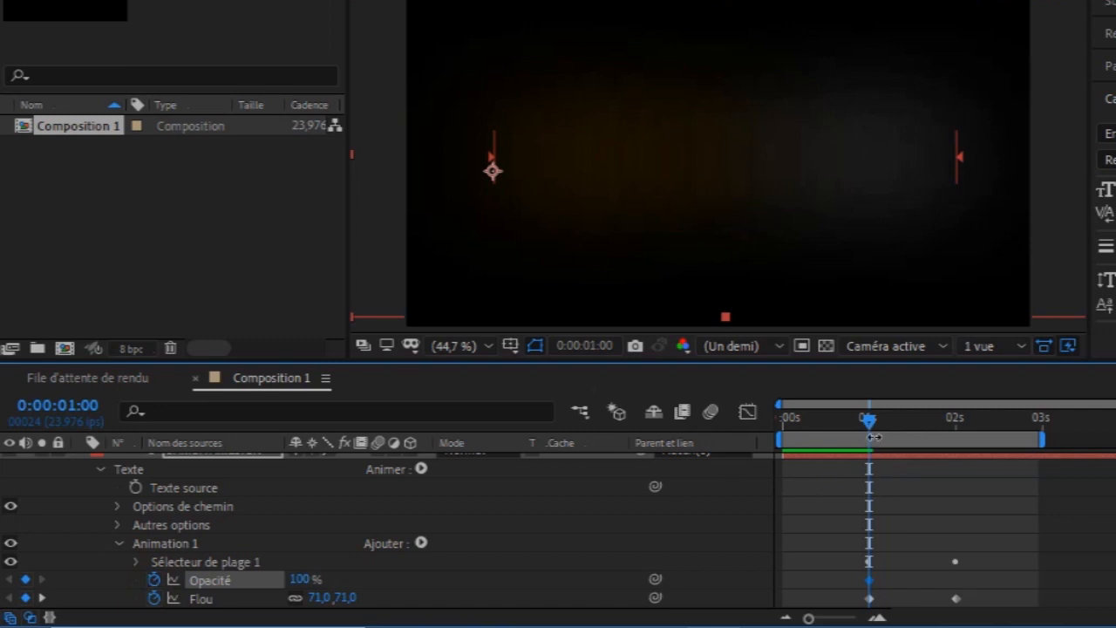
left_click_drag(854, 418, 753, 463)
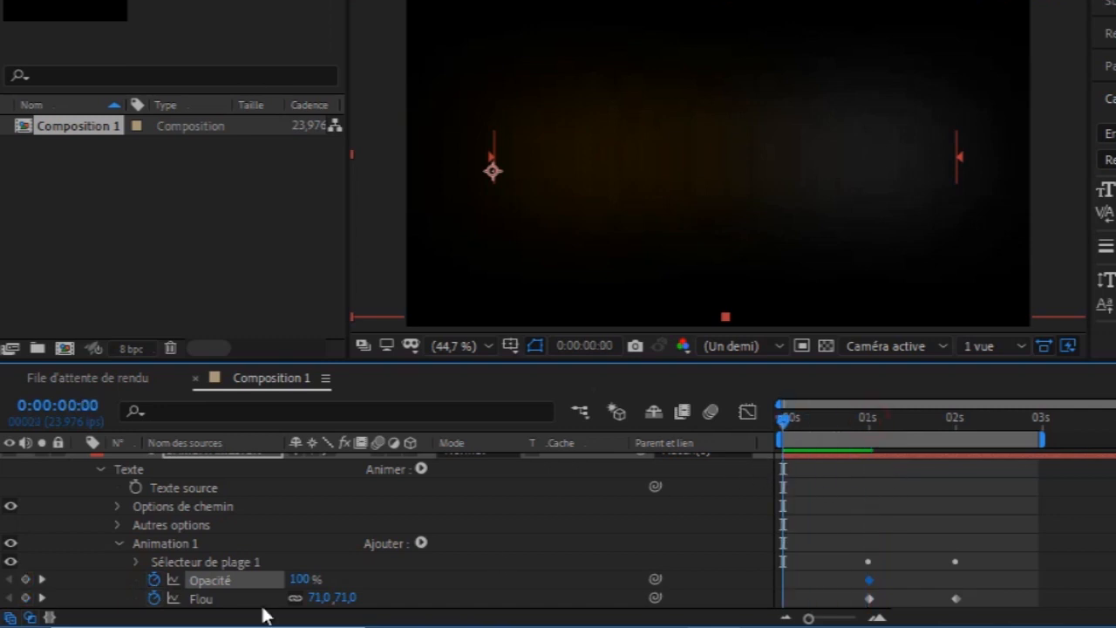
left_click_drag(307, 586, 107, 607)
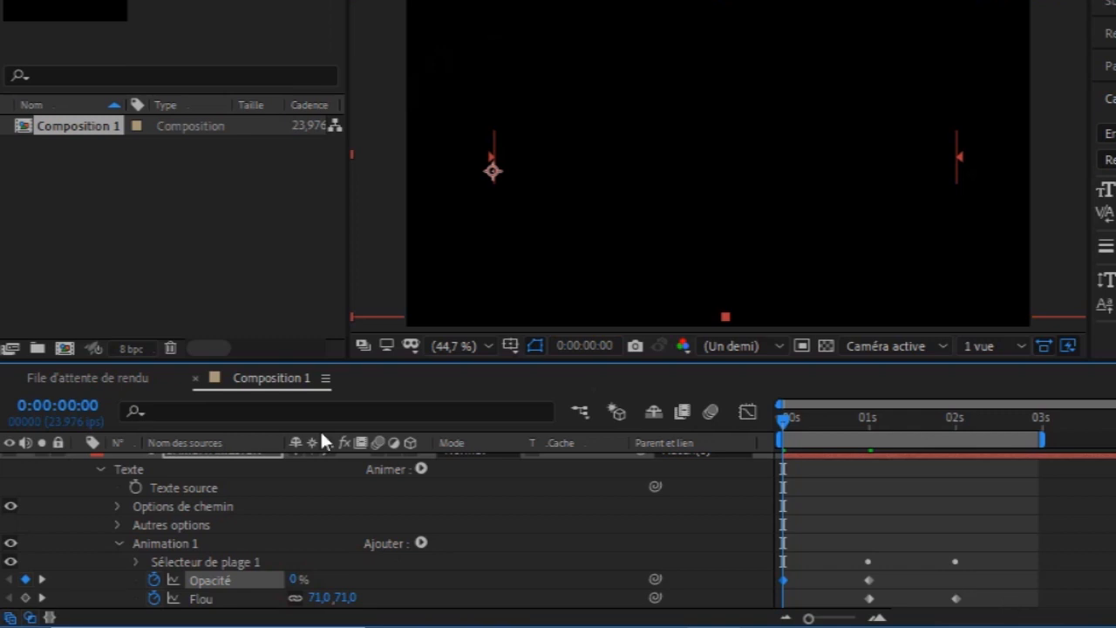
Step: Apply Easy Ease to all the Début, Opacité and Flou keyframes of the text layer and preview the animation
scroll(558, 530, "up", 1)
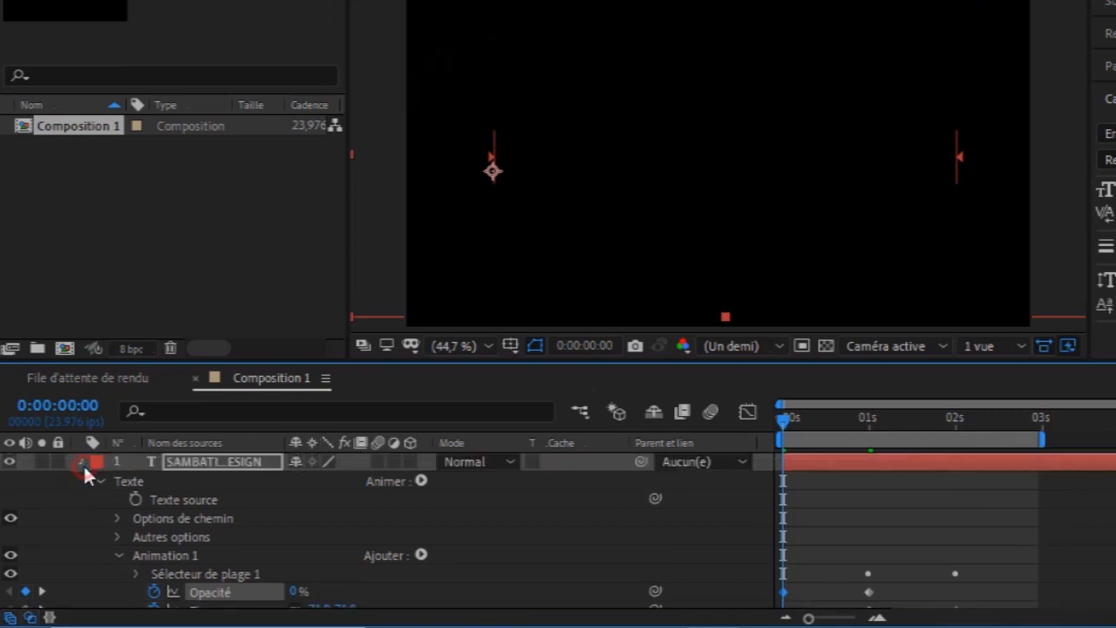
key("u")
key("u")
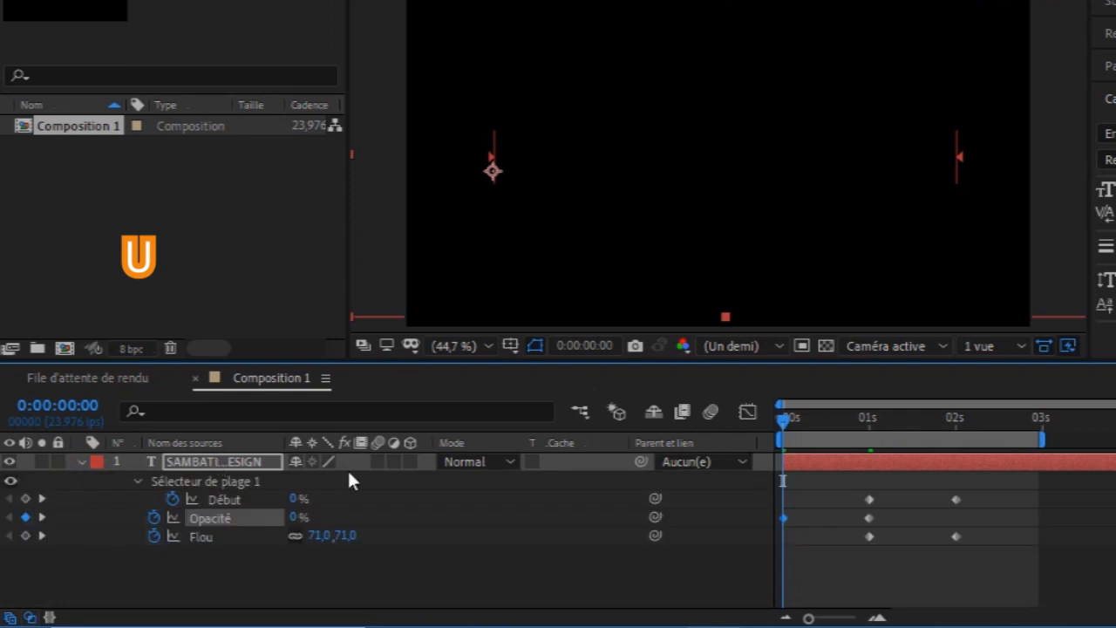
left_click_drag(999, 547, 820, 492)
right_click(869, 499)
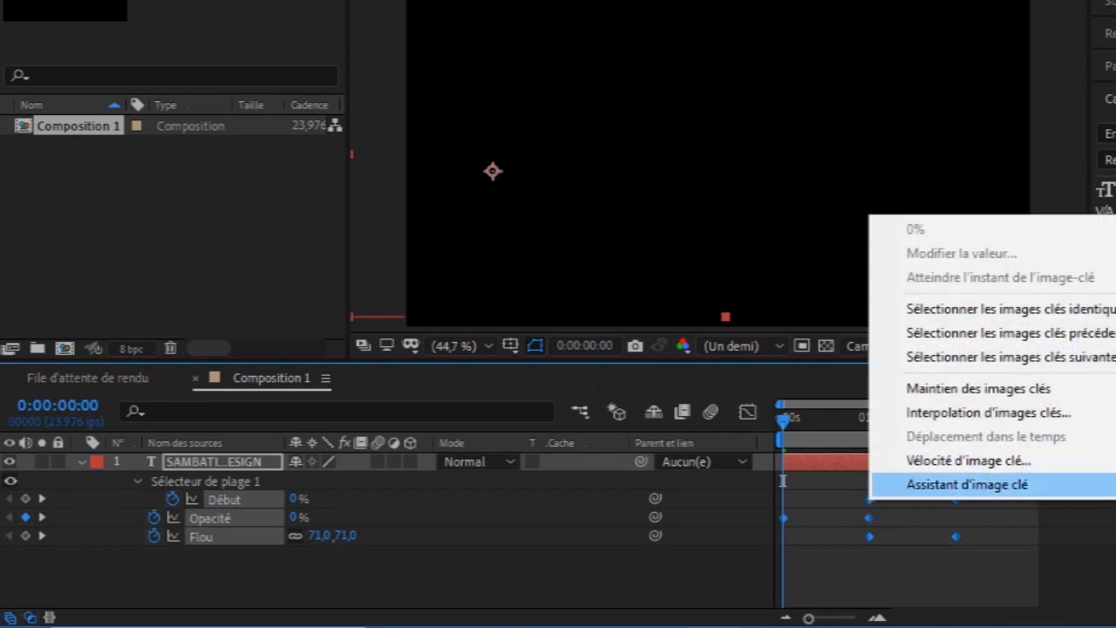
key("F9")
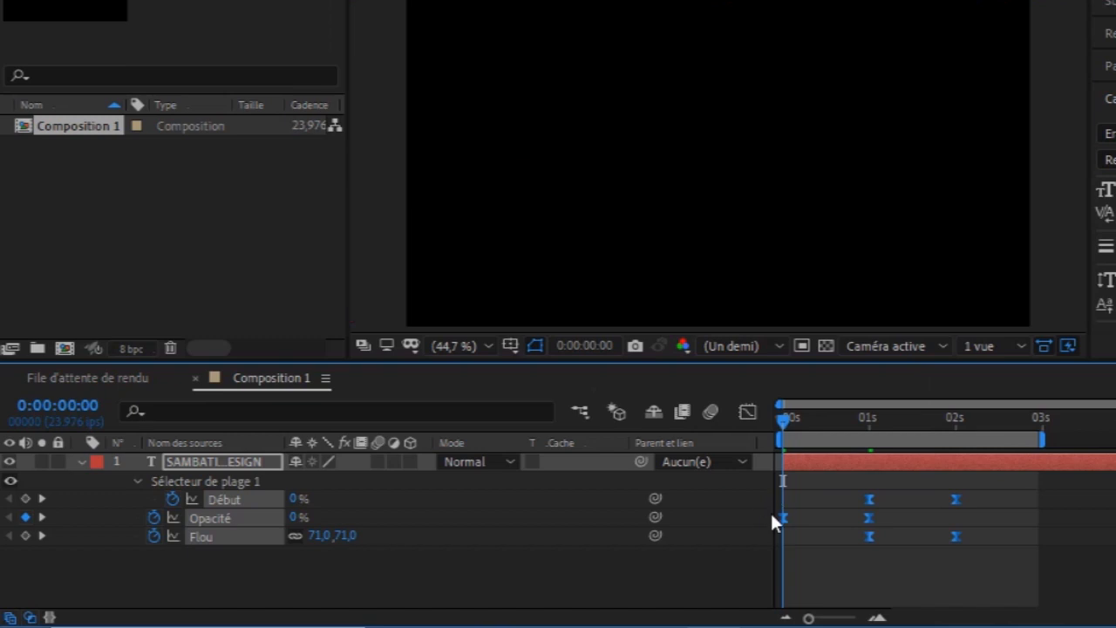
key("space")
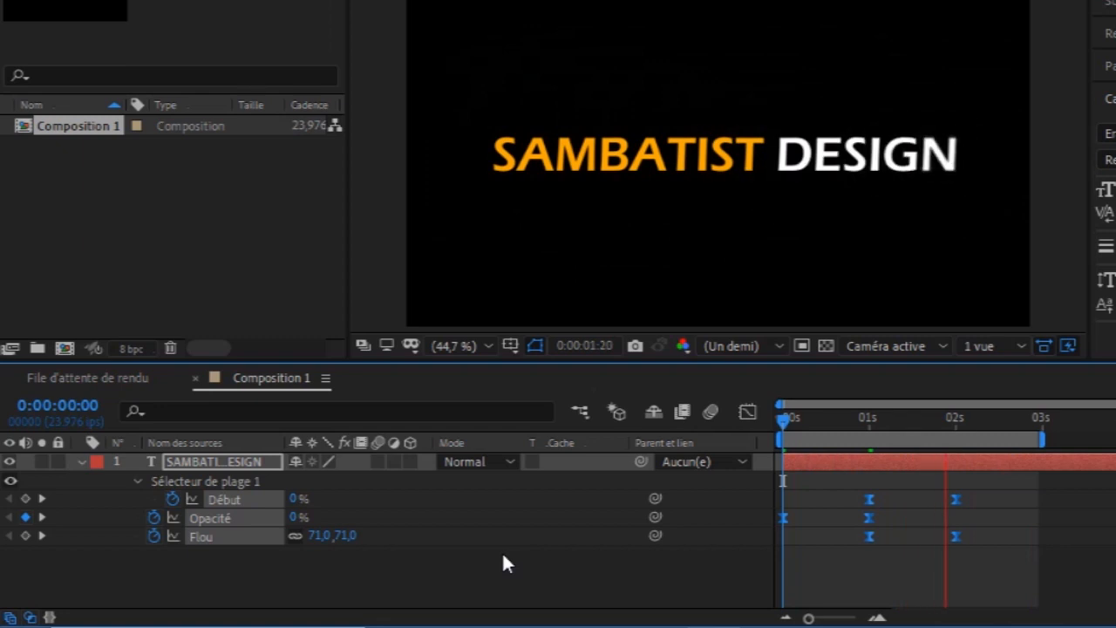
key("space")
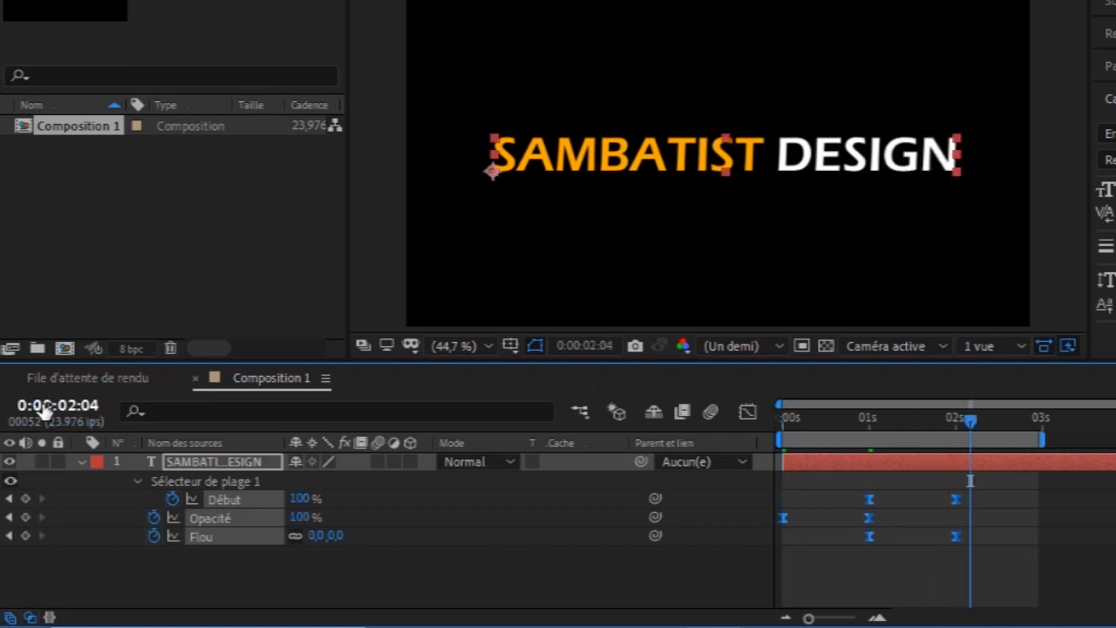
Step: Set Basé sur to Mots in the range selector's advanced options and preview the animation from the start
left_click(81, 461)
left_click(81, 462)
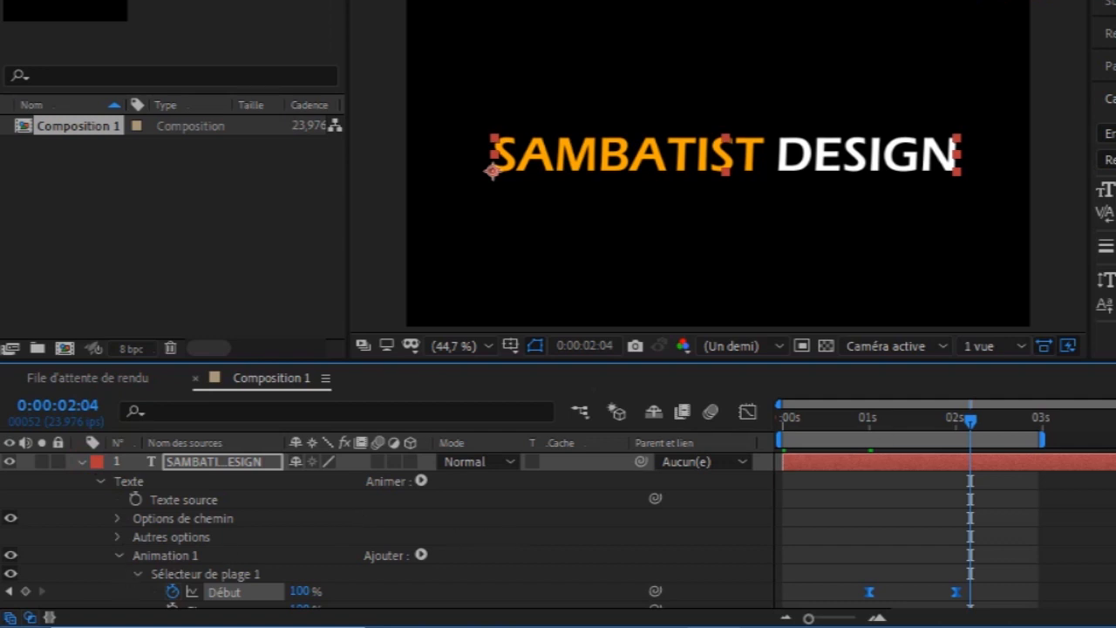
scroll(384, 532, "down", 3)
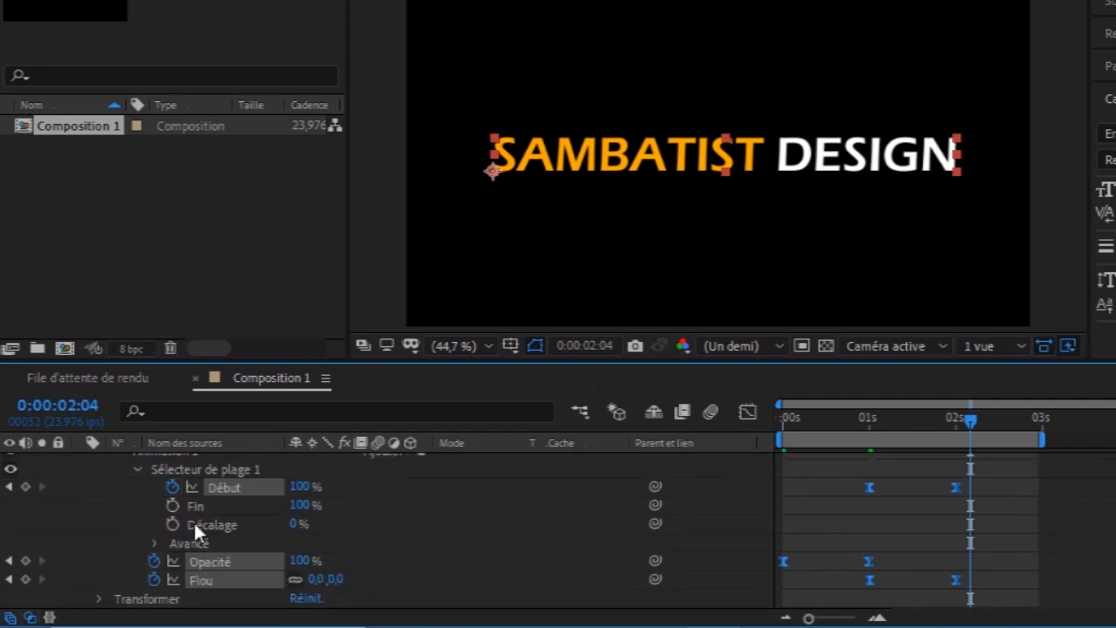
left_click(155, 545)
scroll(154, 545, "down", 2)
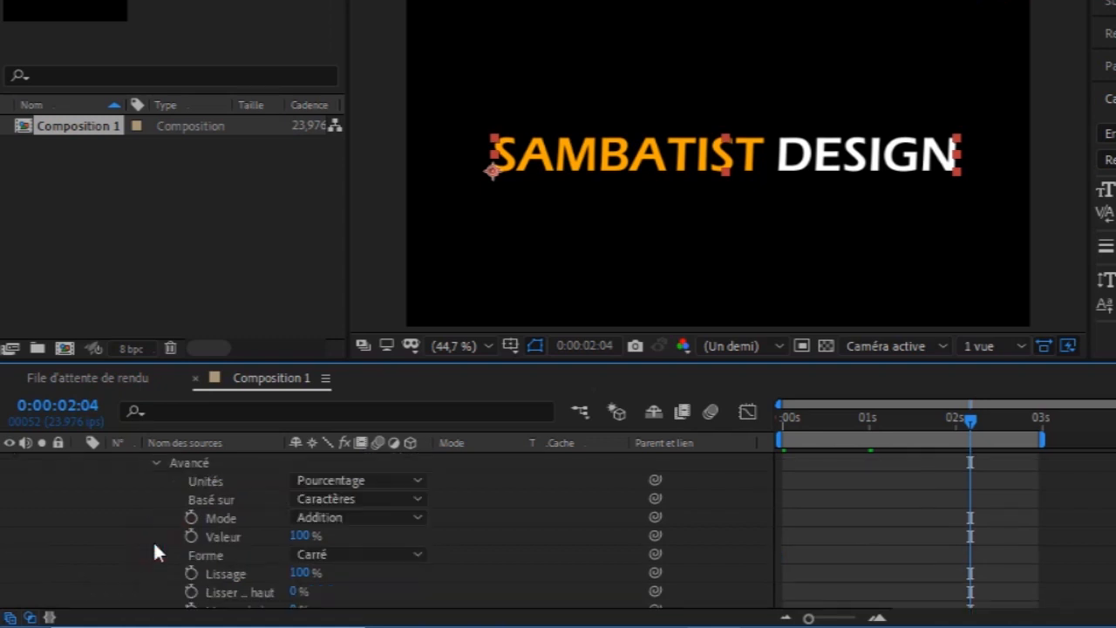
left_click(413, 506)
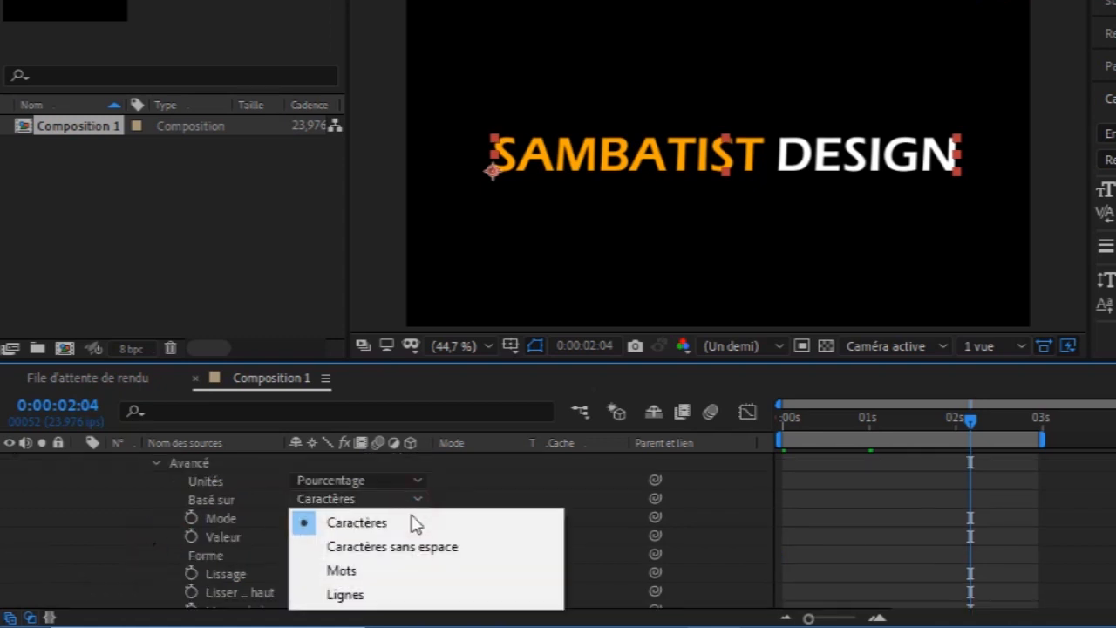
left_click(369, 572)
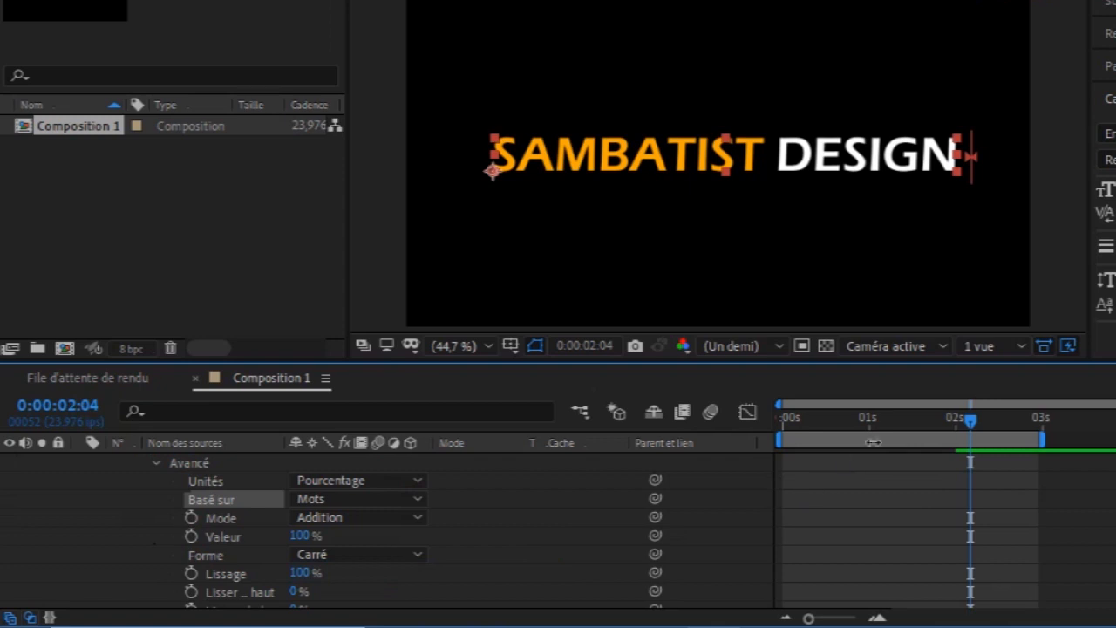
left_click(970, 421)
left_click_drag(769, 433, 683, 448)
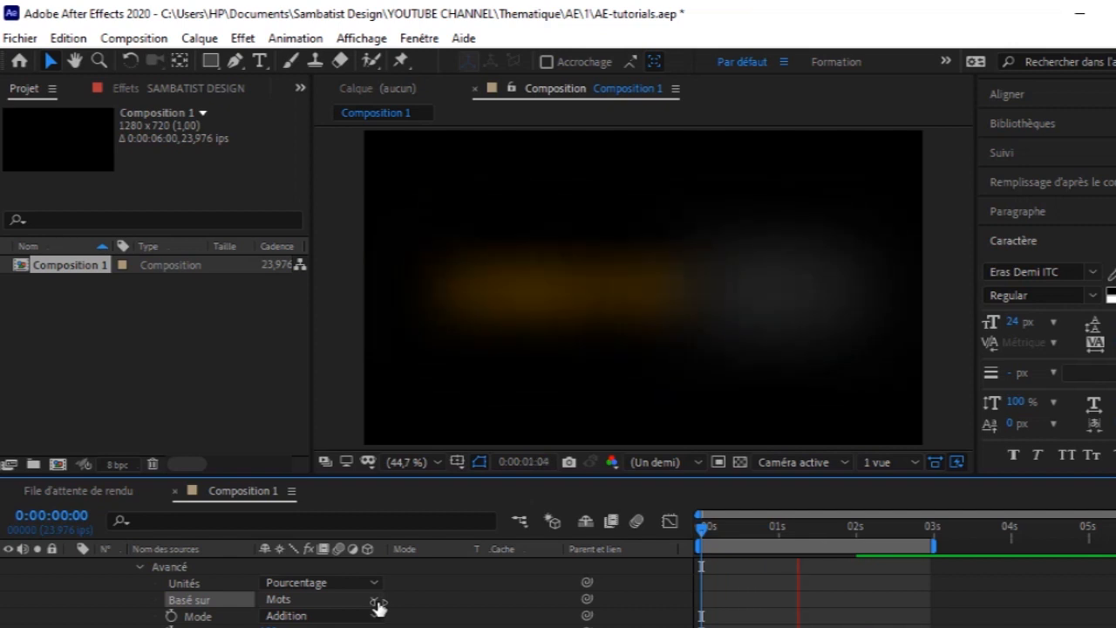
Step: Set the range selector's Basé sur option back to Caractères and preview the letter-by-letter reveal
left_click(375, 603)
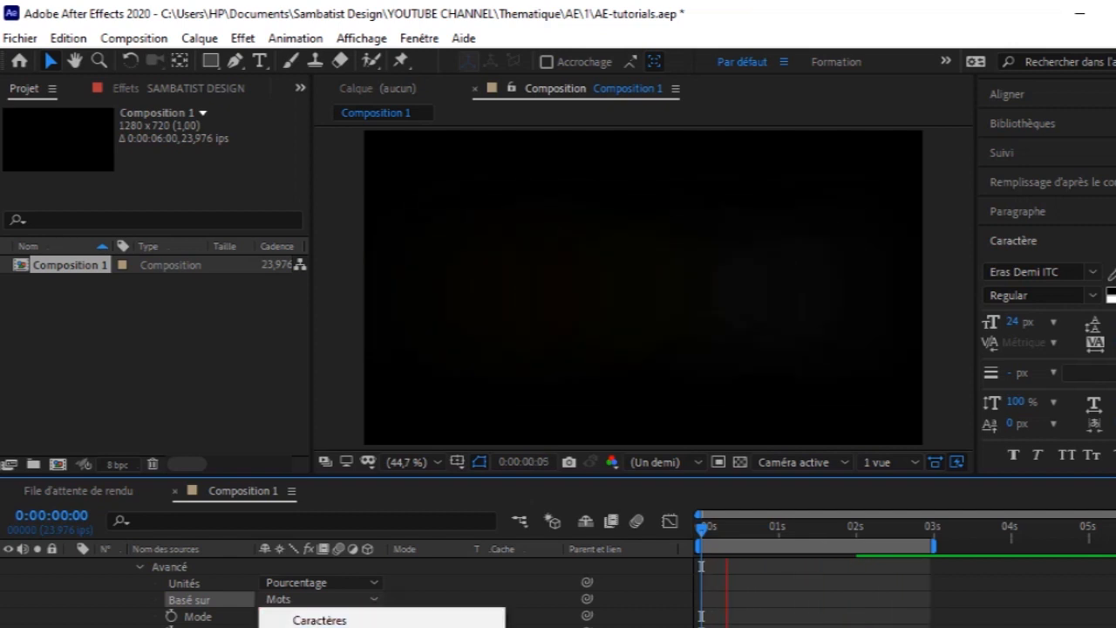
left_click(337, 620)
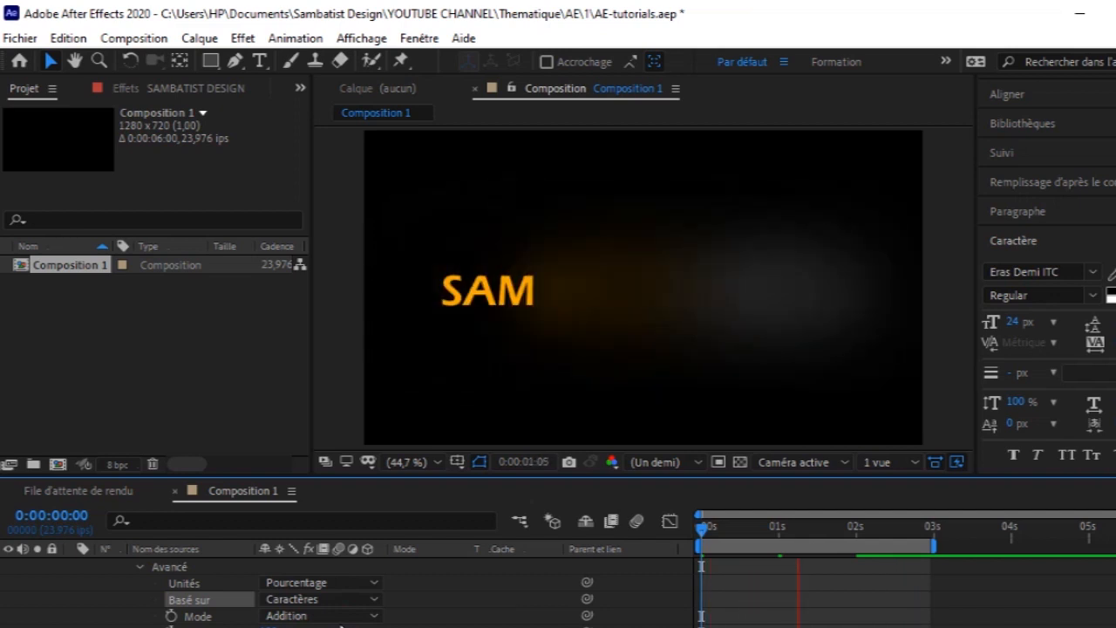
key("space")
key("space")
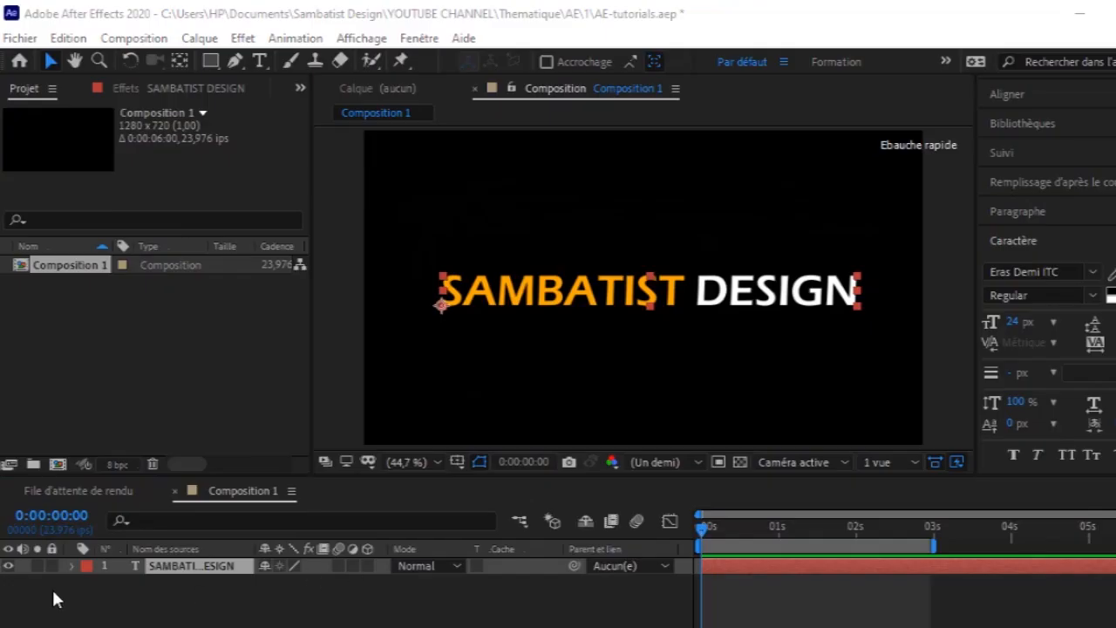
Step: Add an Approche animator to the SAMBATIST DESIGN text layer
left_click(72, 566)
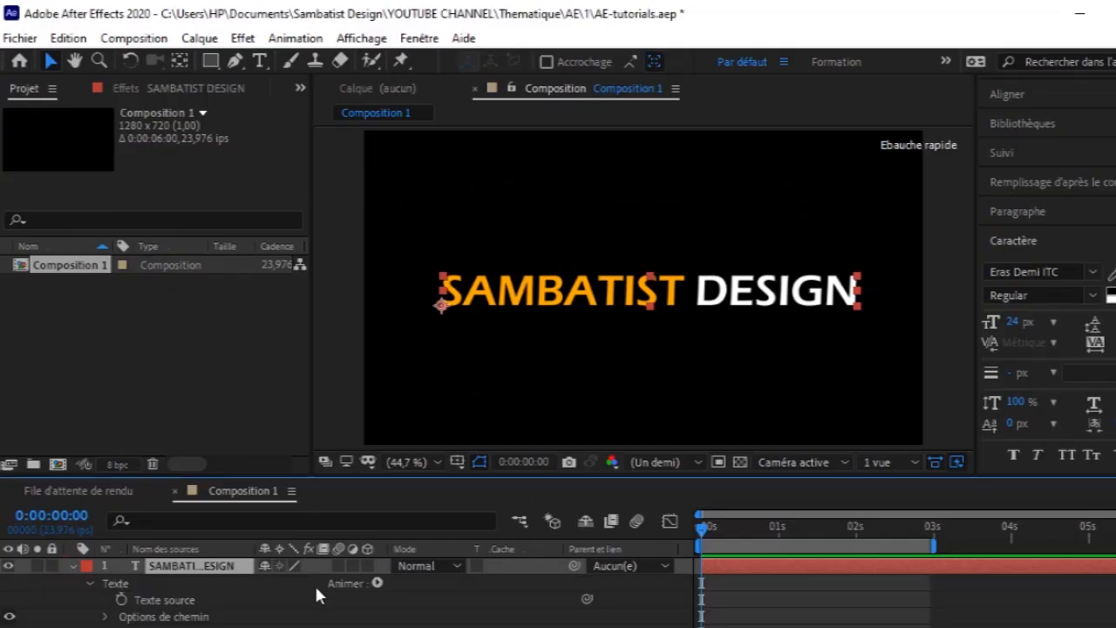
left_click(376, 584)
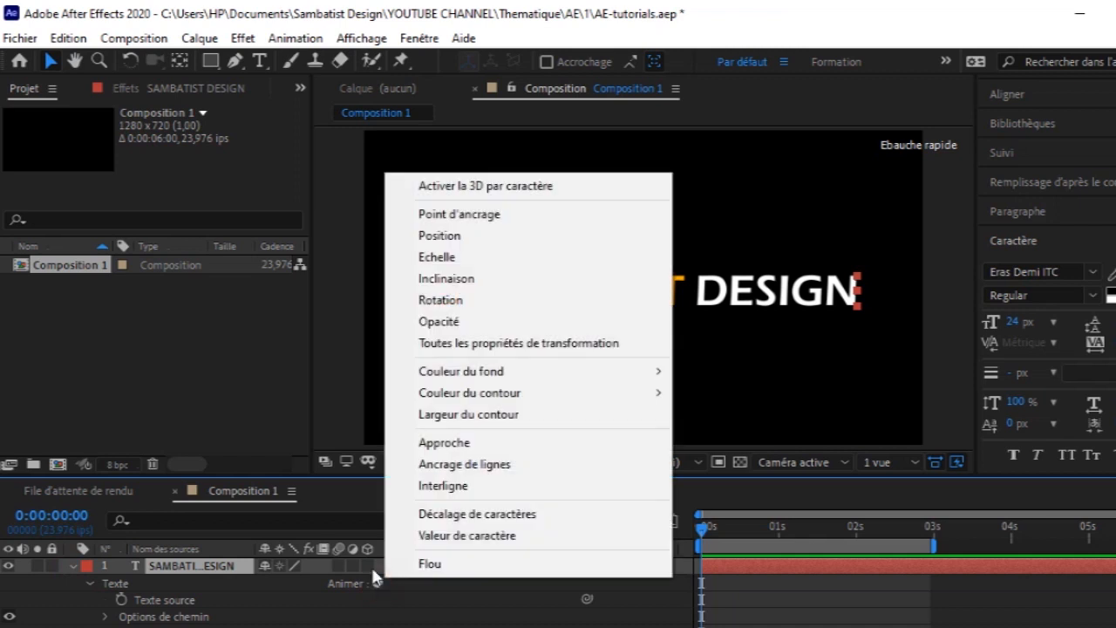
left_click(468, 444)
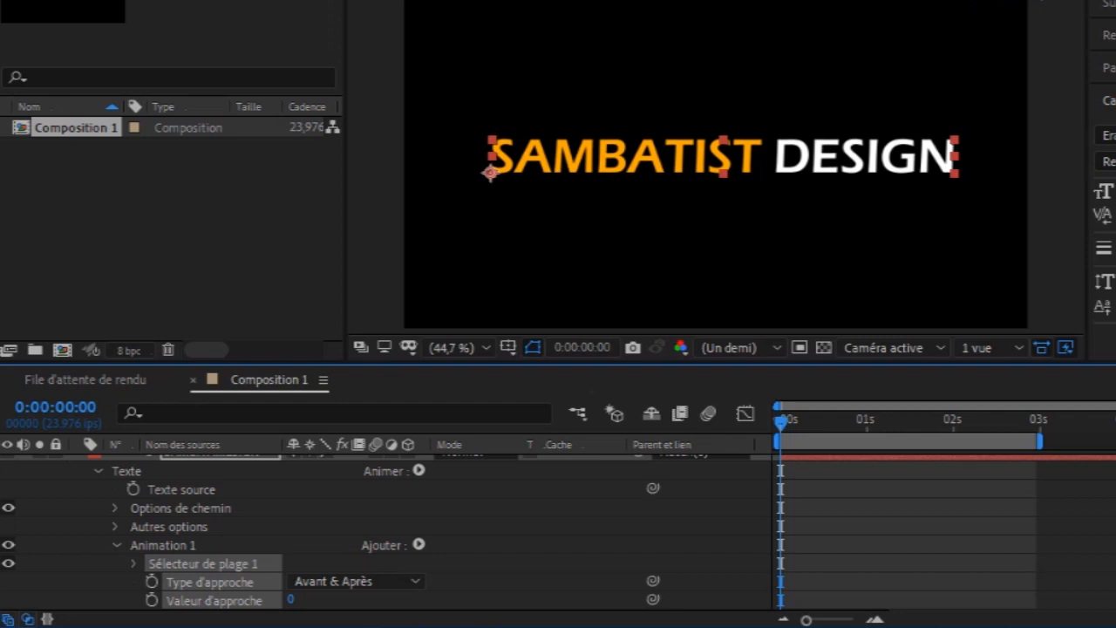
scroll(384, 532, "down", 1)
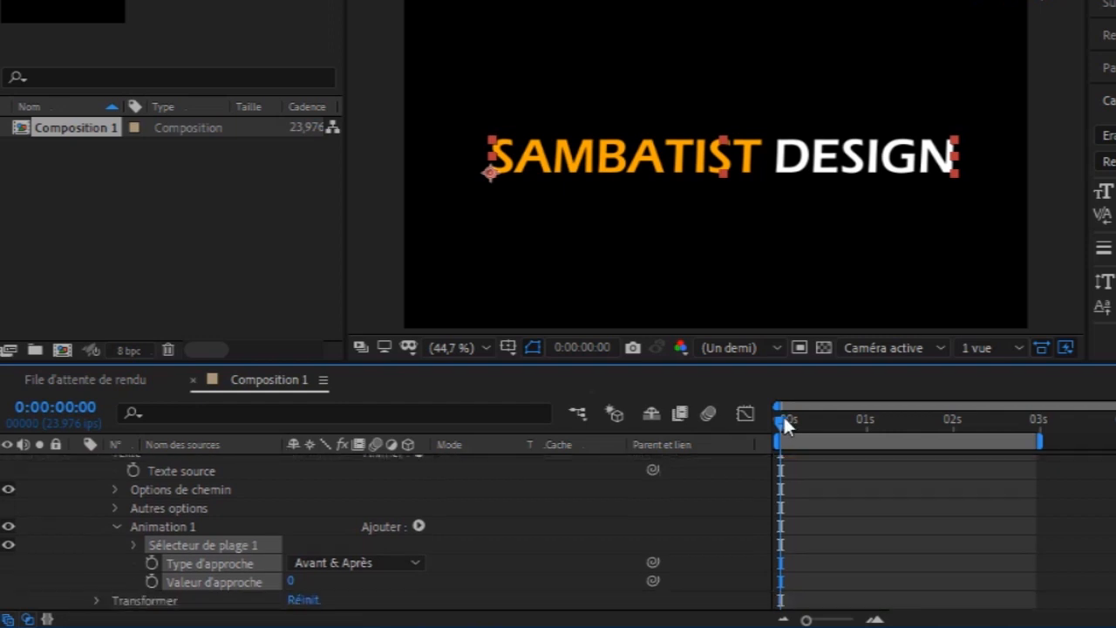
Step: Keyframe Début of the Approche animator's range selector at 0% at 1 second and 100% at 2 seconds
left_click_drag(779, 420, 866, 433)
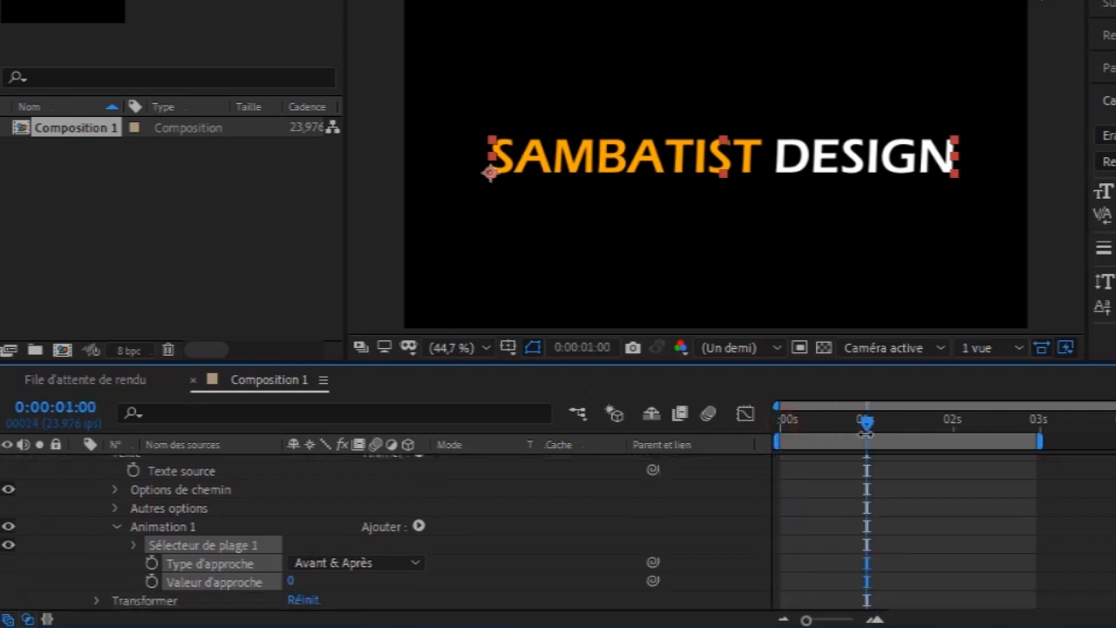
left_click(135, 545)
left_click(170, 545)
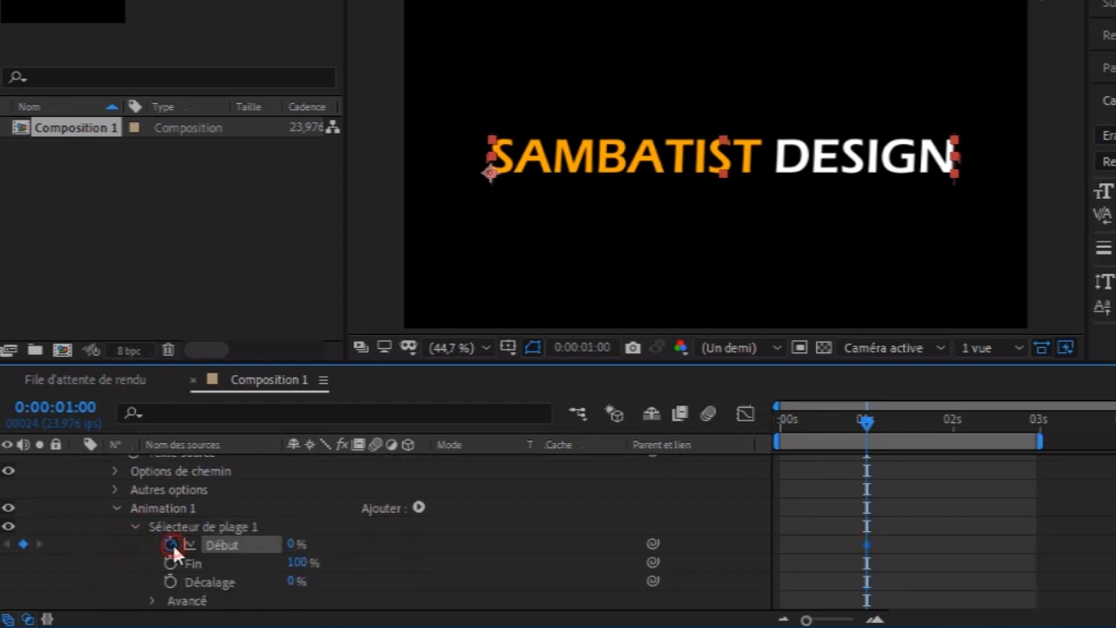
left_click_drag(869, 419, 955, 423)
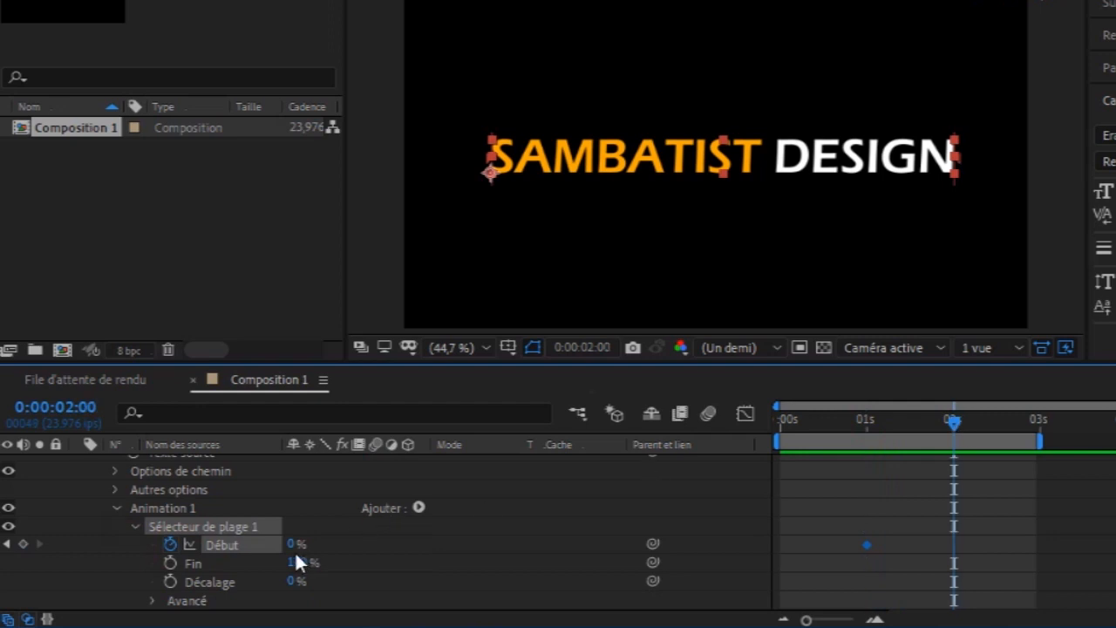
left_click_drag(291, 544, 466, 531)
left_click(134, 526)
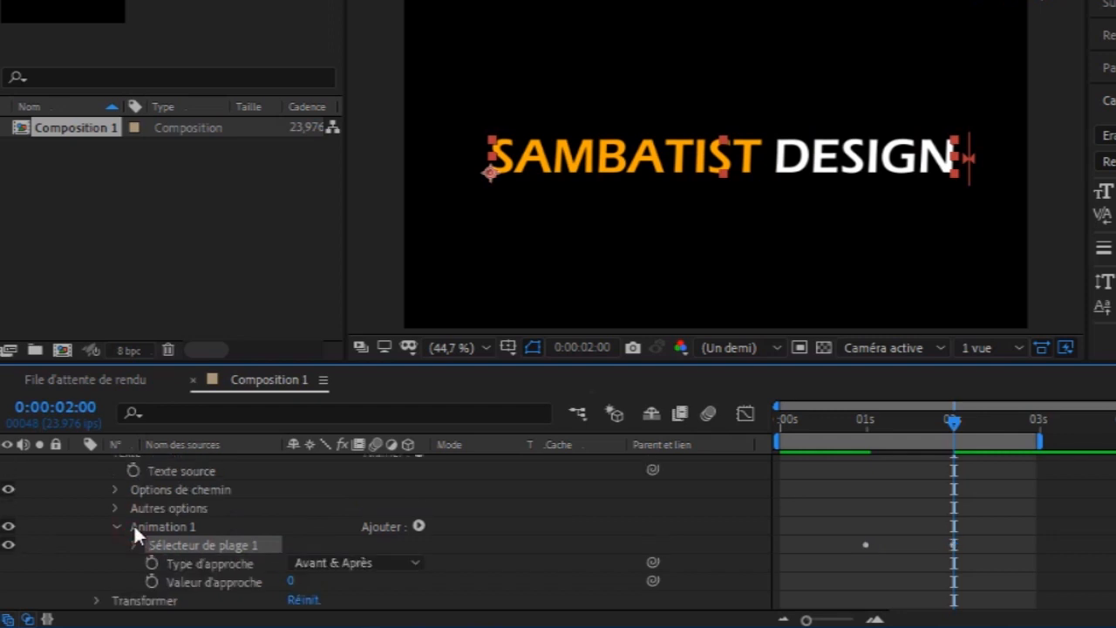
Step: Keyframe the animator's Valeur d'approche at 0 at 2 seconds and 313 at 1 second, then scrub through the tracking change
left_click(152, 581)
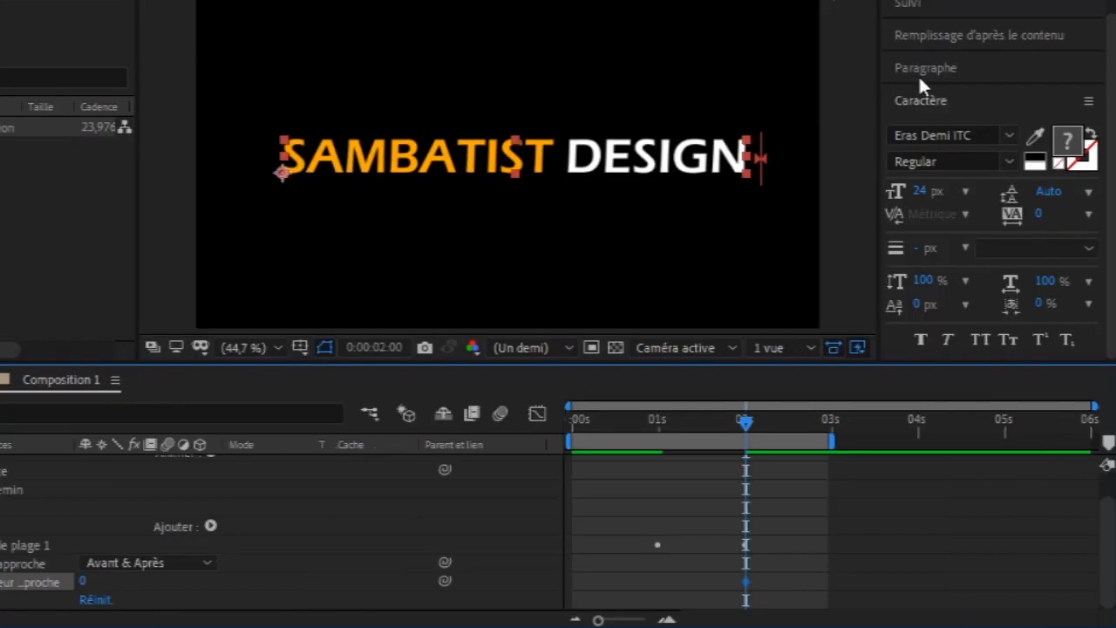
left_click(921, 74)
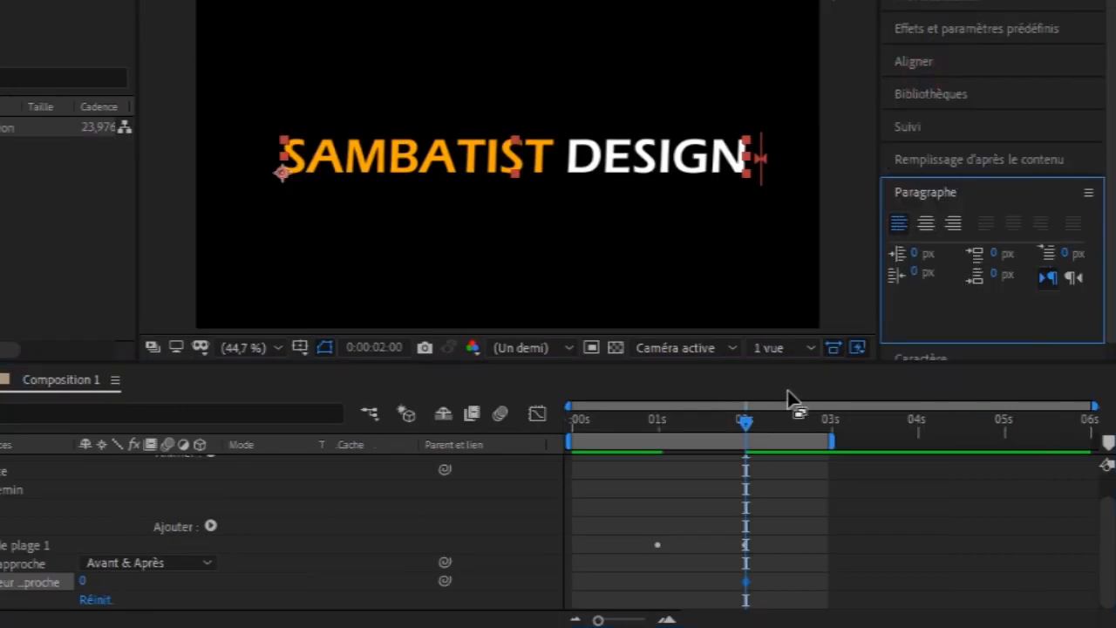
left_click(660, 441)
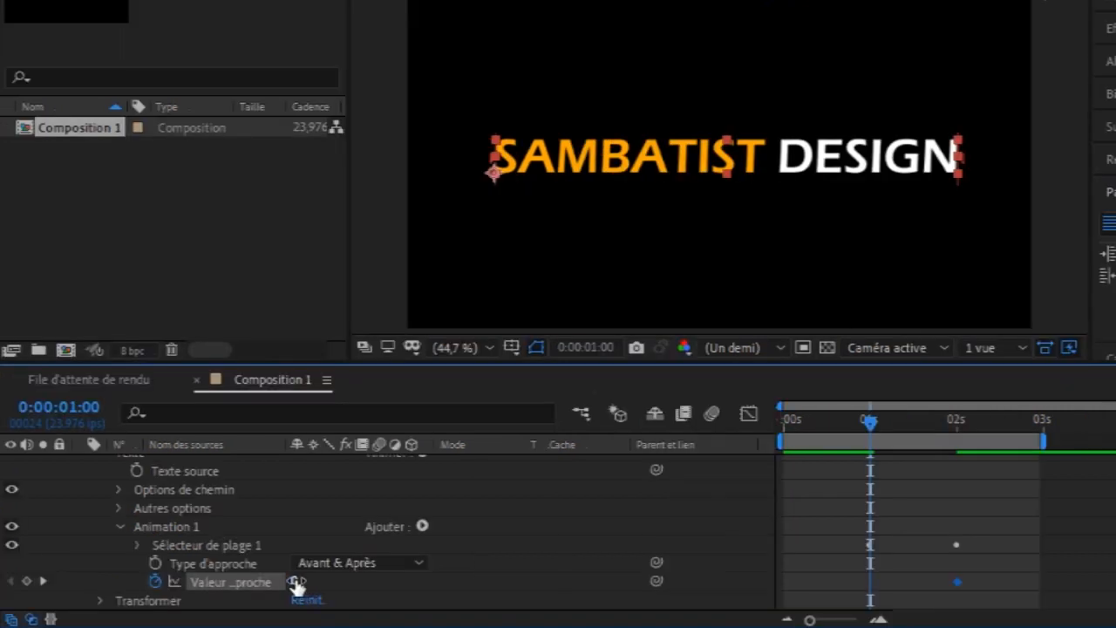
left_click_drag(87, 580, 137, 576)
left_click_drag(349, 575, 635, 576)
left_click_drag(874, 417, 960, 428)
left_click_drag(897, 443, 873, 452)
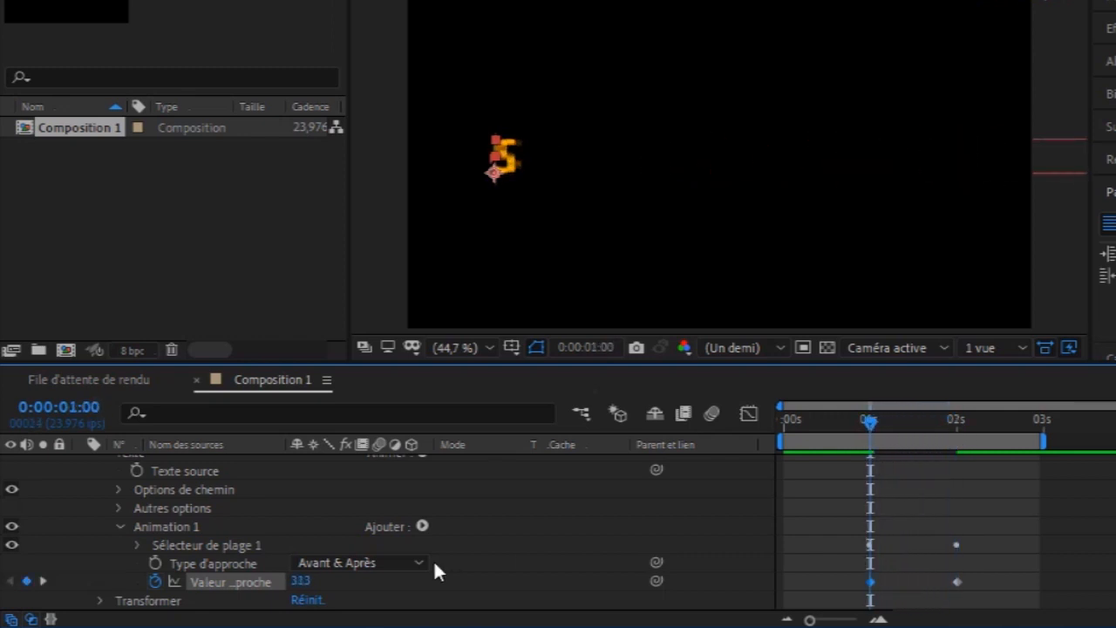
Step: Add a Position property to Animation 1 and keyframe it at 0,0 at 1 second and 0,103 at 0 seconds
left_click(422, 526)
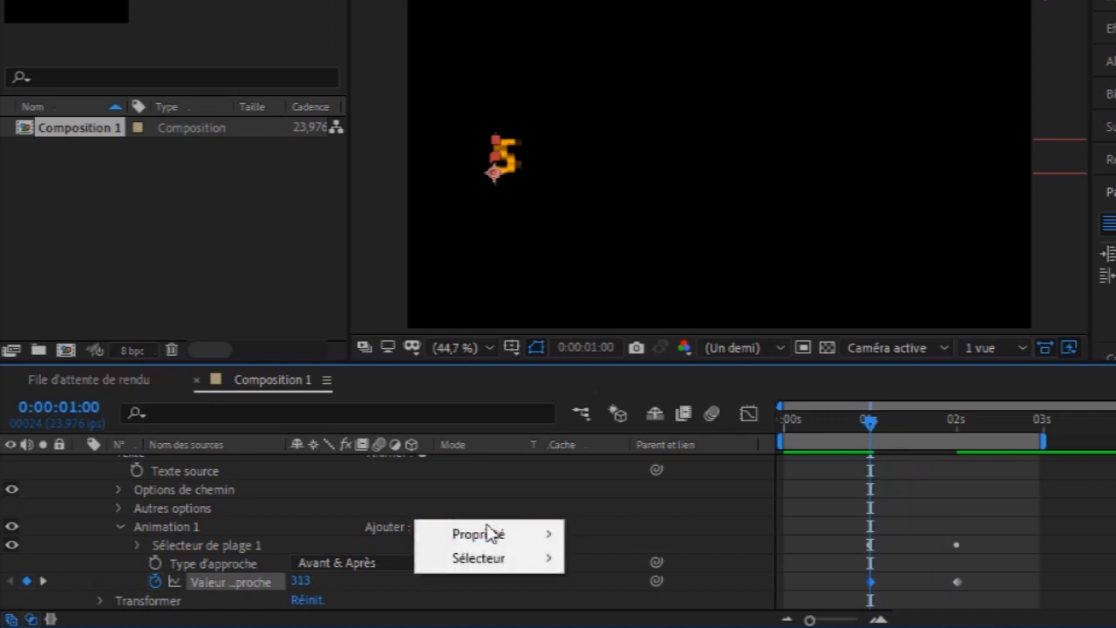
mouse_move(521, 533)
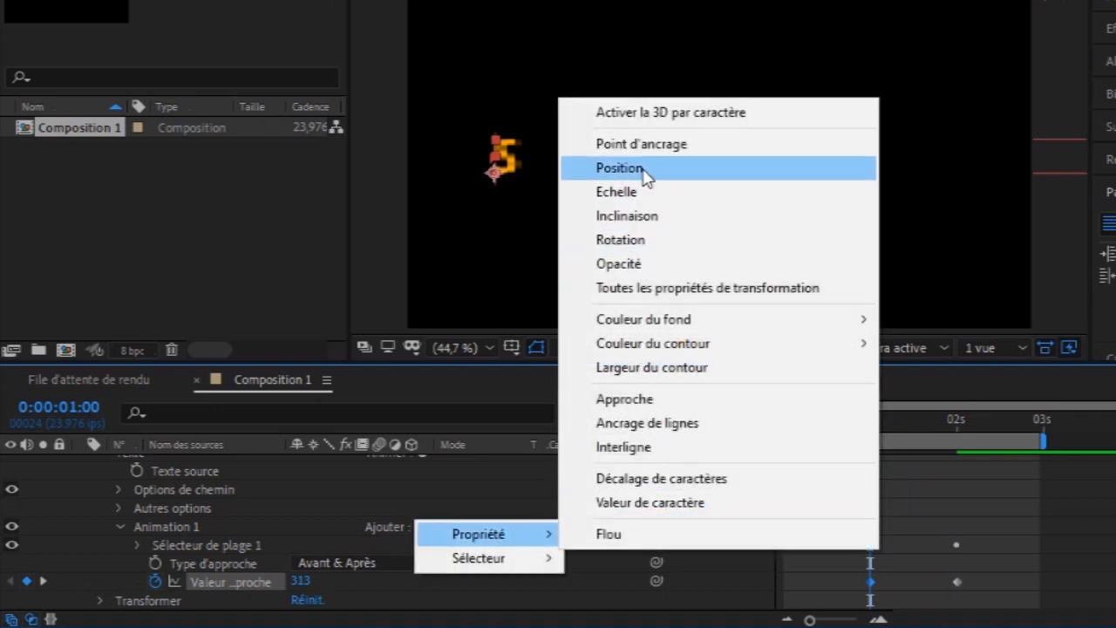
left_click(644, 170)
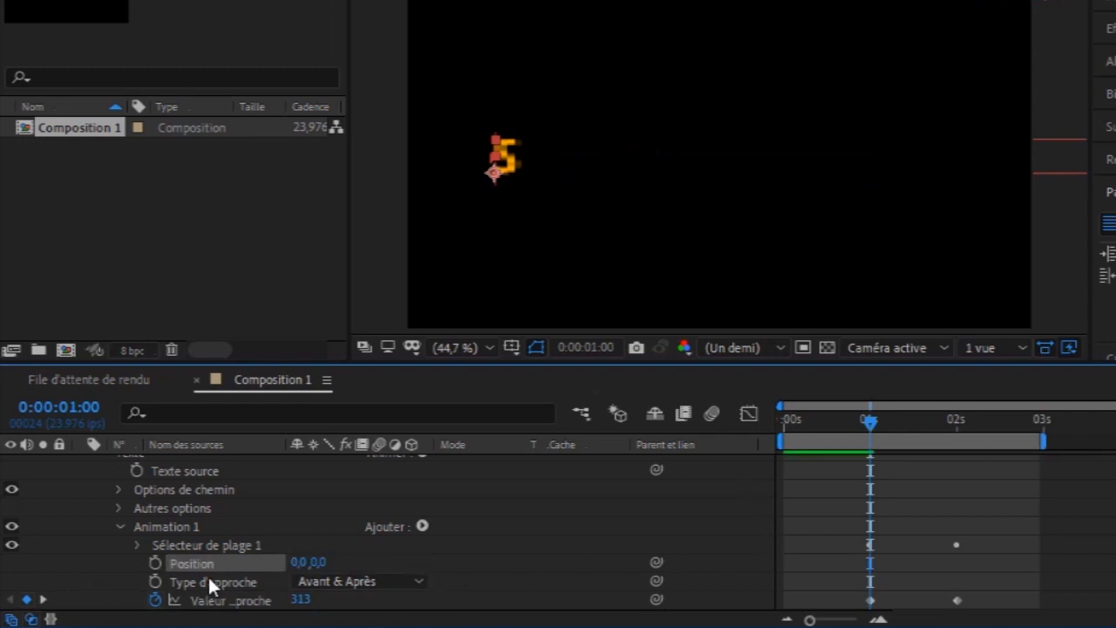
left_click(155, 562)
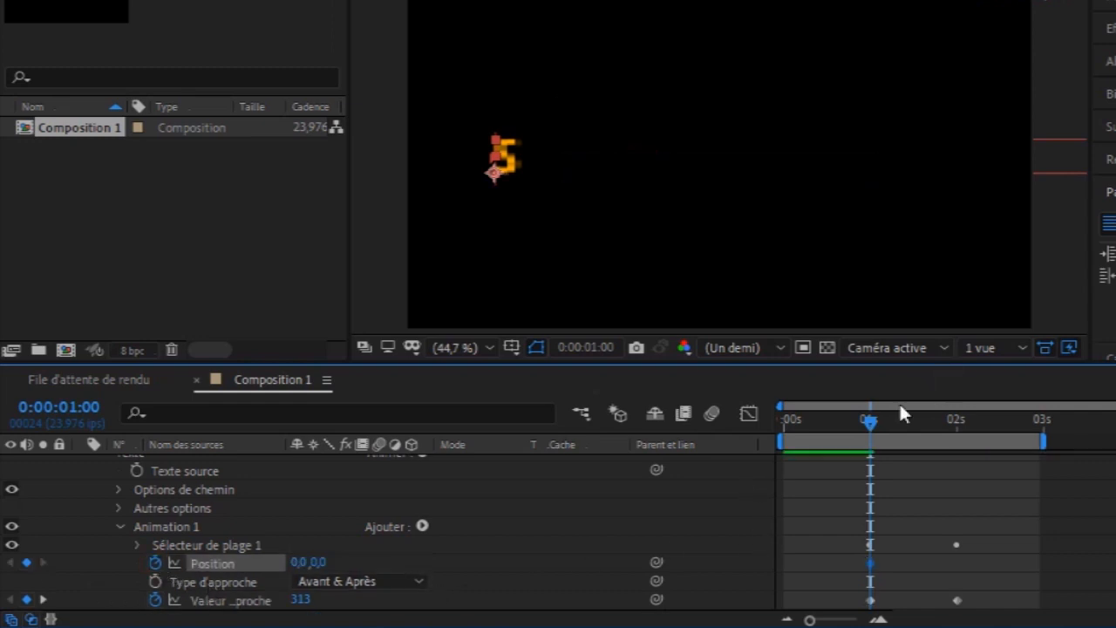
left_click_drag(872, 422, 781, 457)
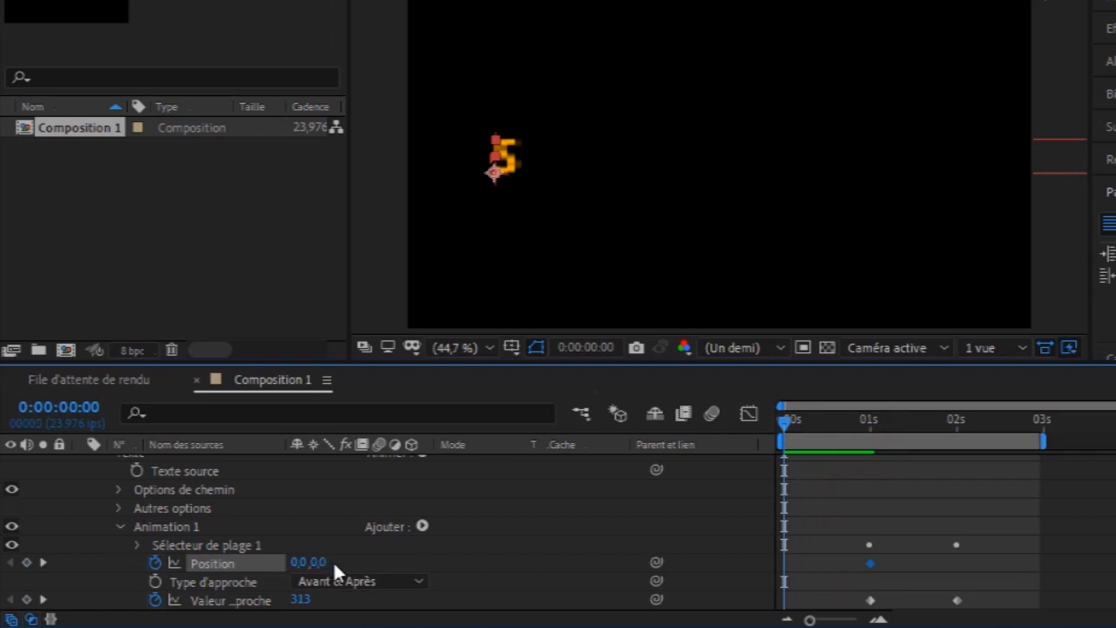
left_click_drag(322, 563, 426, 566)
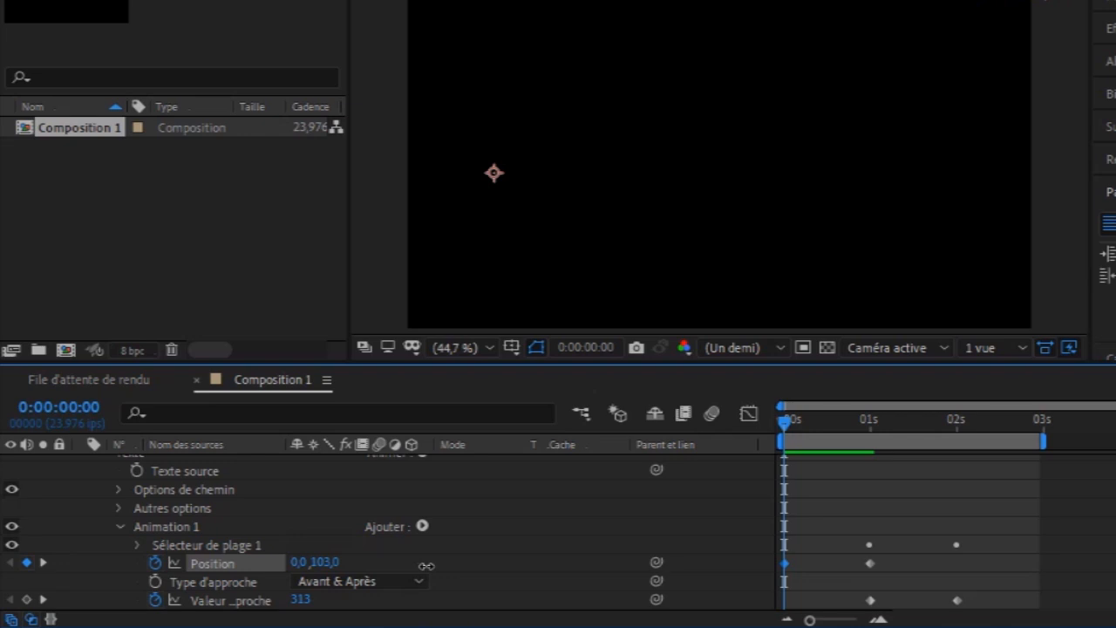
Step: Add an Echelle property to Animation 1 and keyframe it at 100% at 1 second and 333% at 0 seconds
left_click_drag(796, 416, 868, 466)
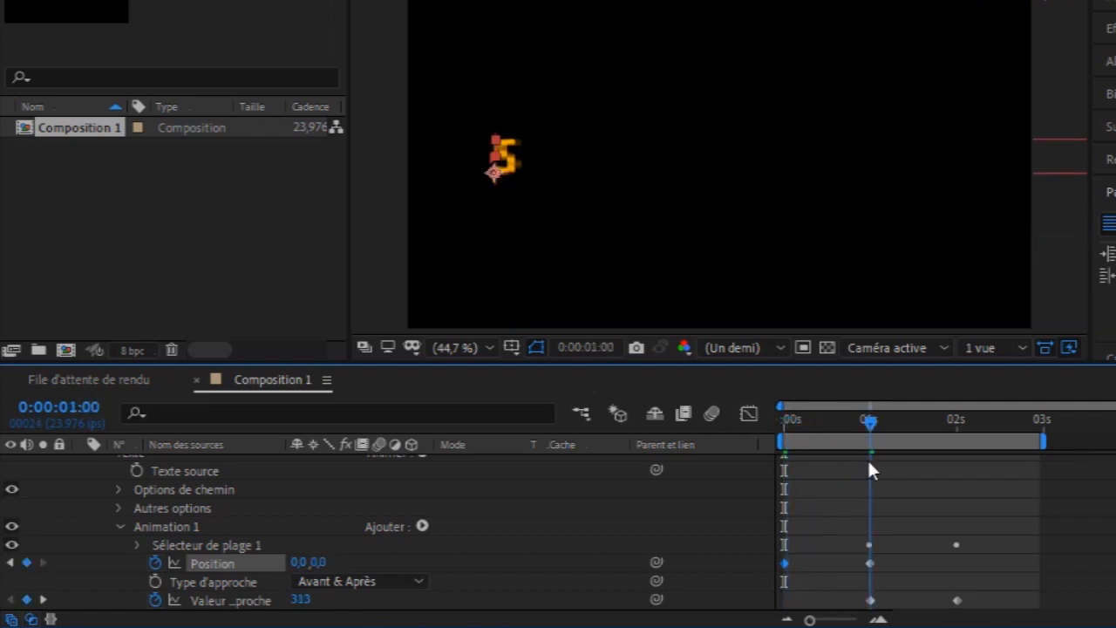
left_click(422, 527)
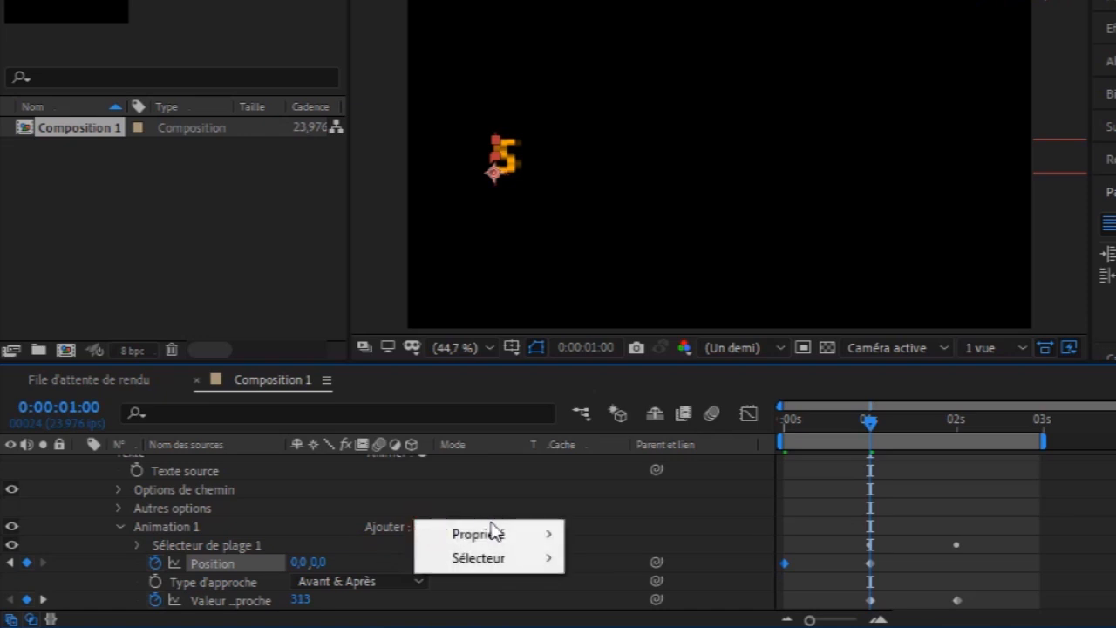
mouse_move(544, 538)
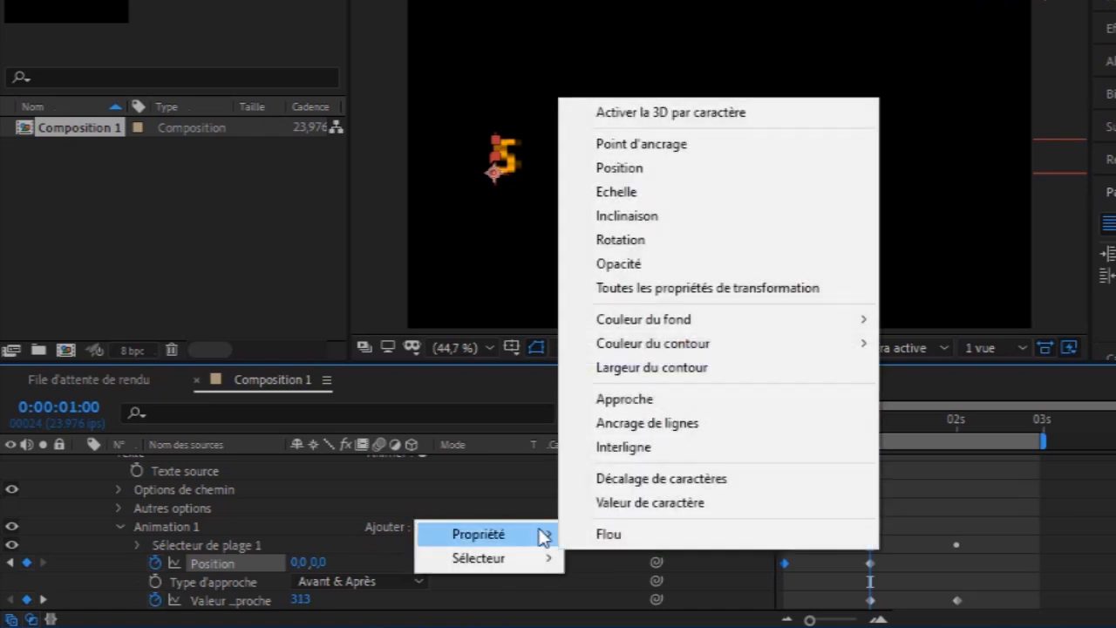
left_click(690, 193)
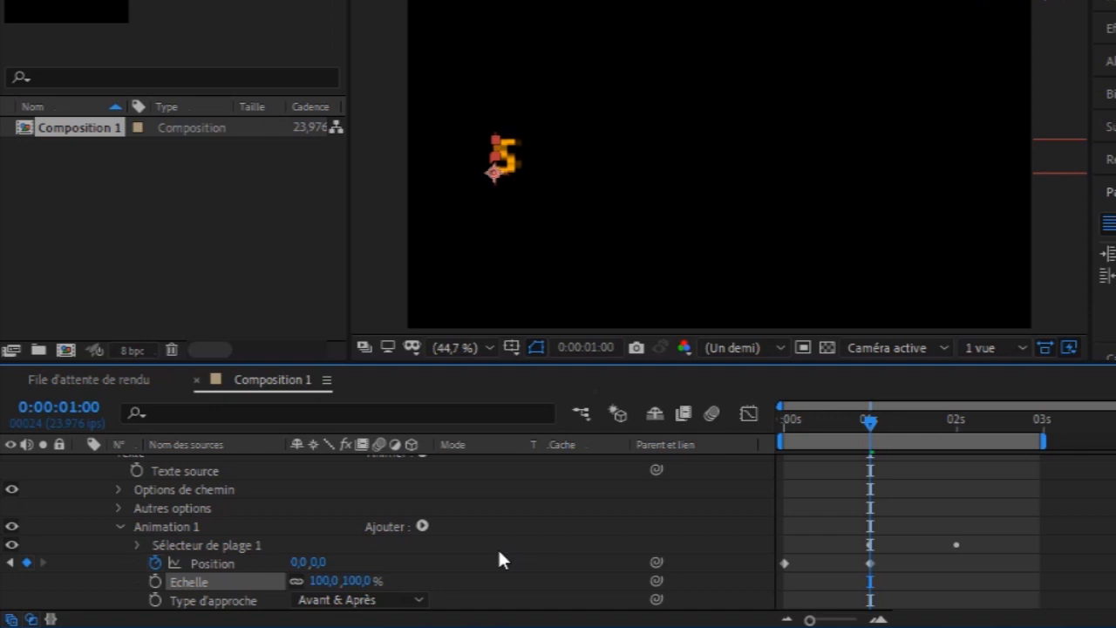
left_click(155, 581)
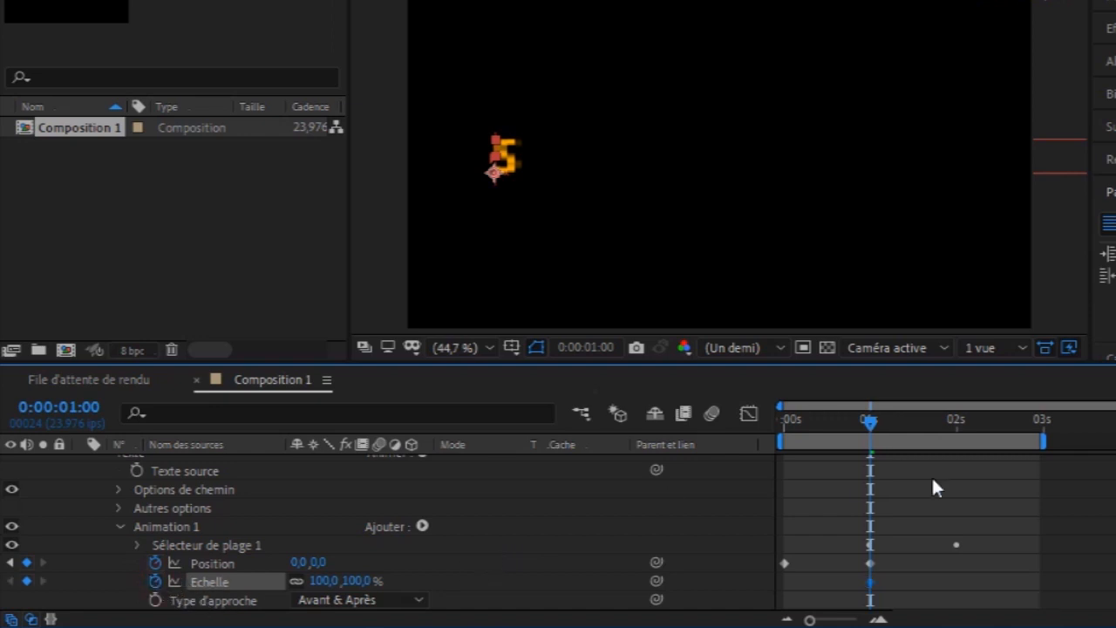
left_click_drag(873, 436, 757, 474)
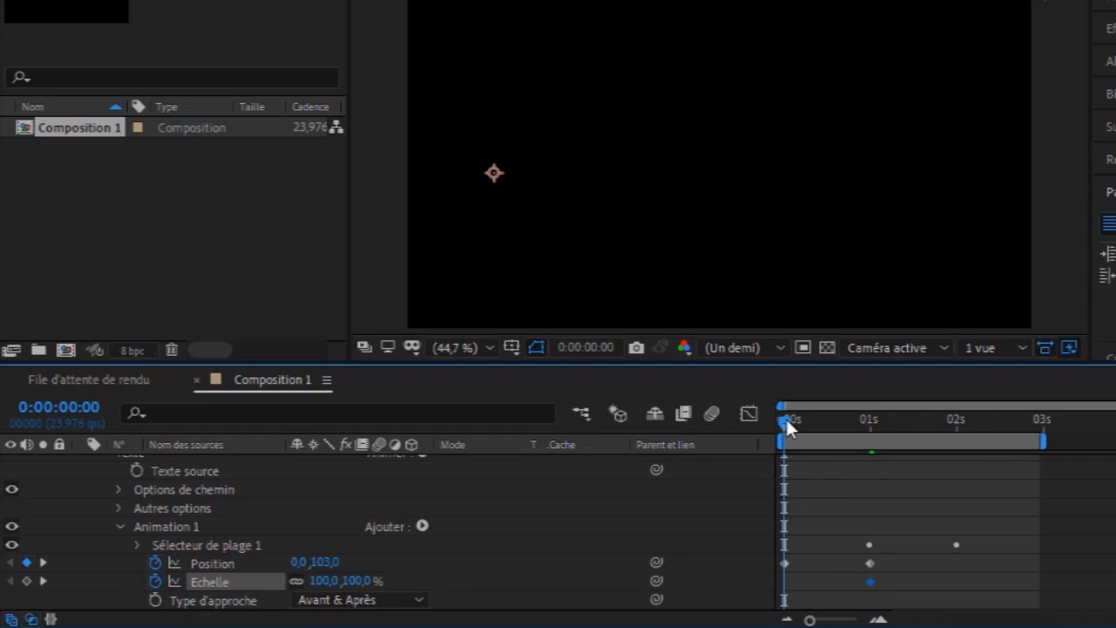
left_click_drag(356, 581, 604, 576)
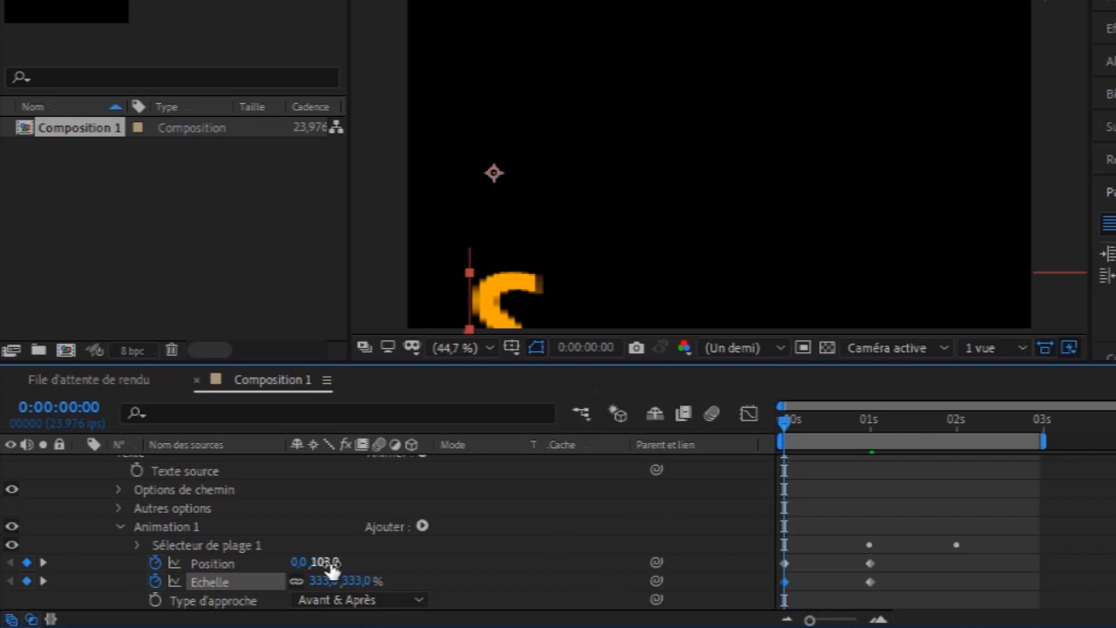
Step: Set the animator's Position keyframe at 0 seconds to 0,134 and scrub through the motion
left_click_drag(331, 567, 363, 563)
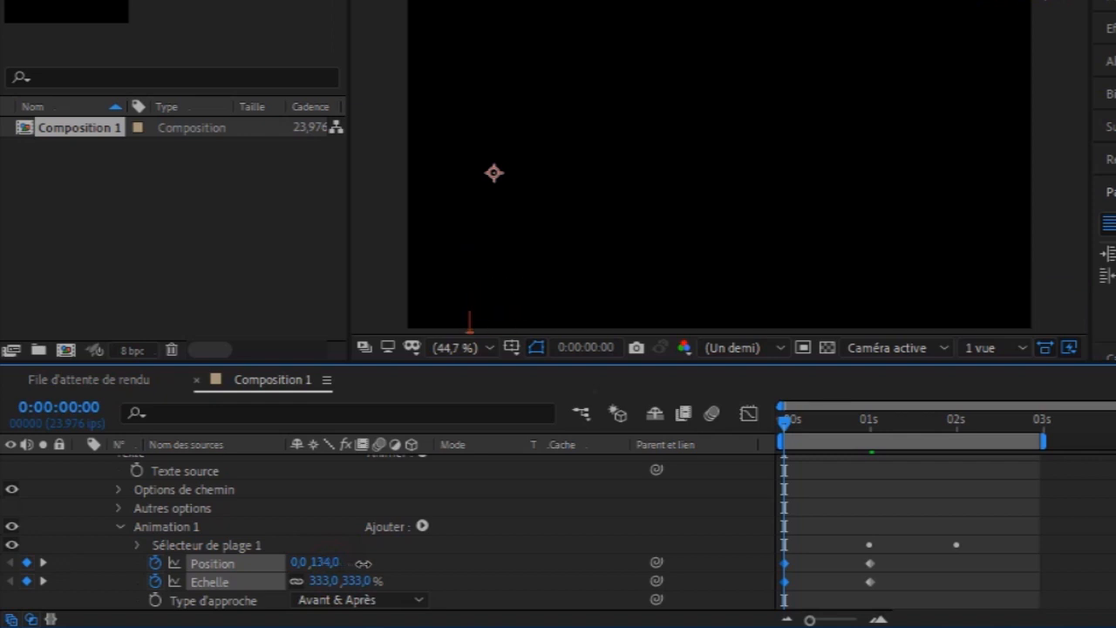
left_click_drag(787, 423, 769, 445)
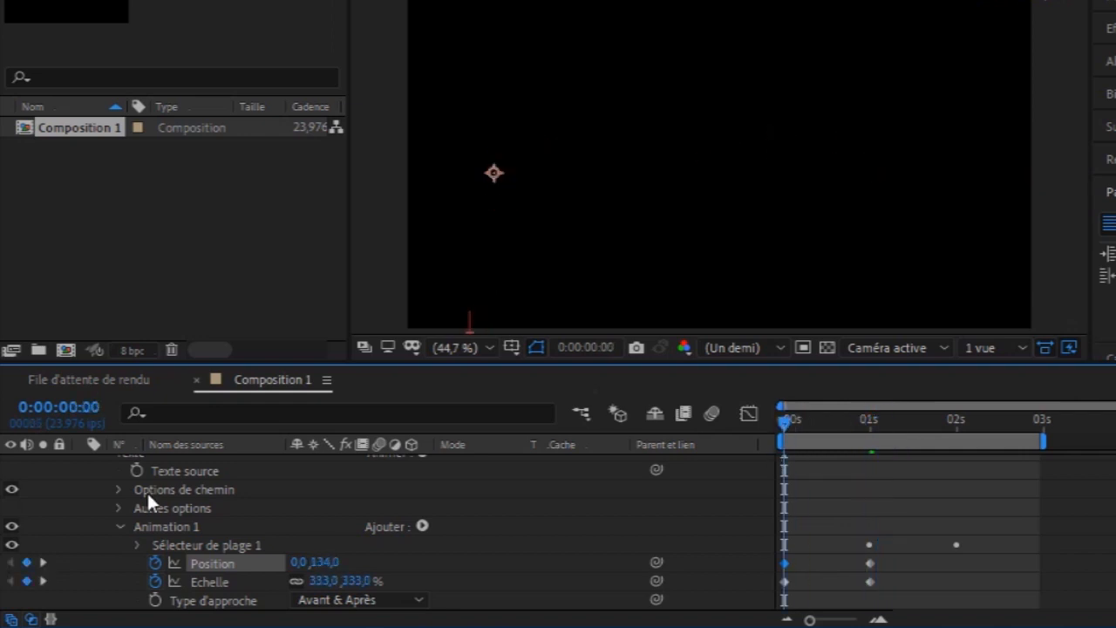
Step: Reveal the text layer's keyframes, apply Easy Ease to them with the keyframe assistant, and preview the animation
left_click(121, 526)
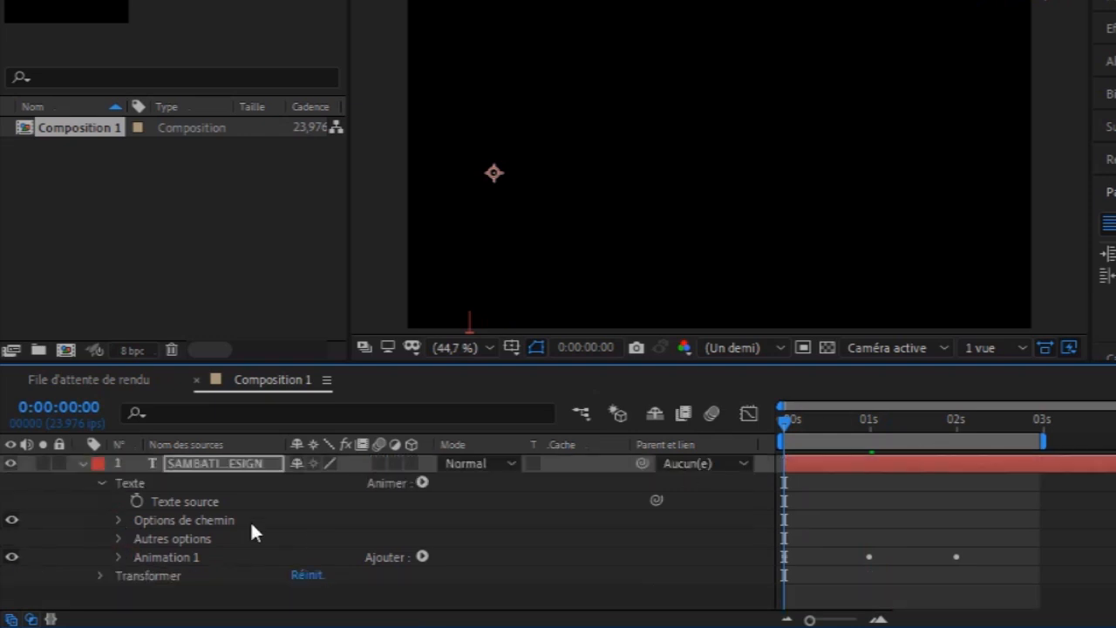
left_click(79, 463)
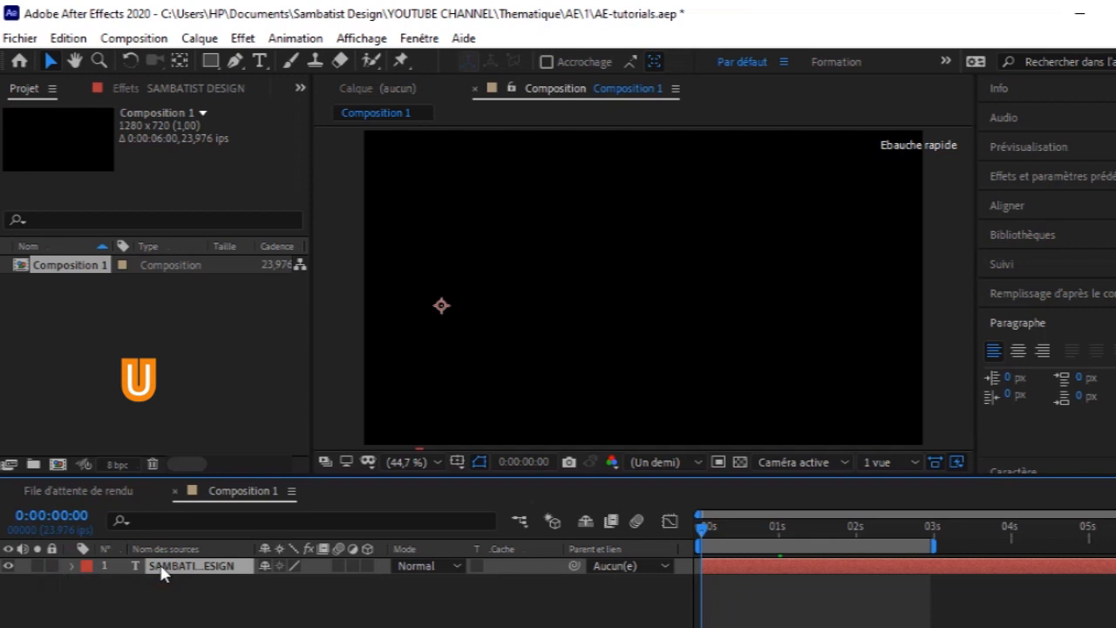
key("u")
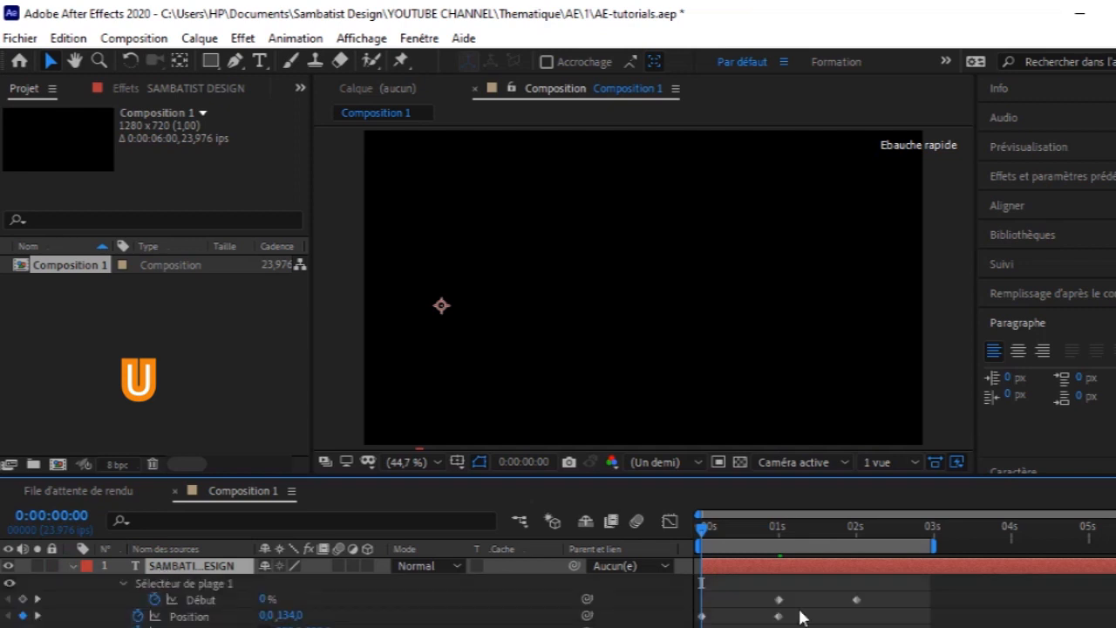
left_click_drag(896, 626, 693, 593)
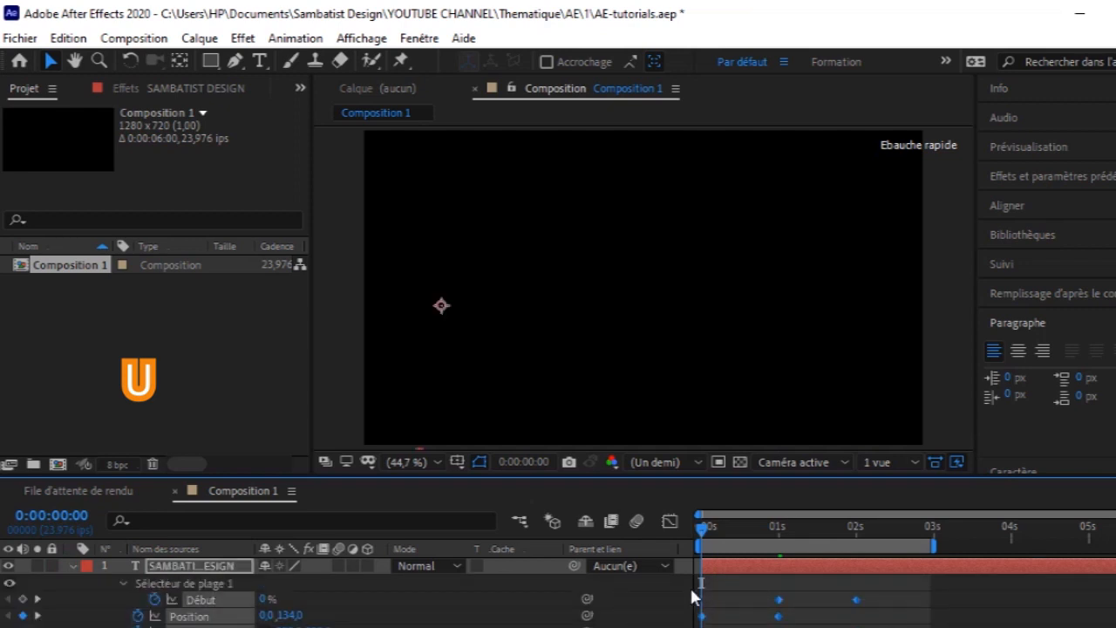
right_click(778, 608)
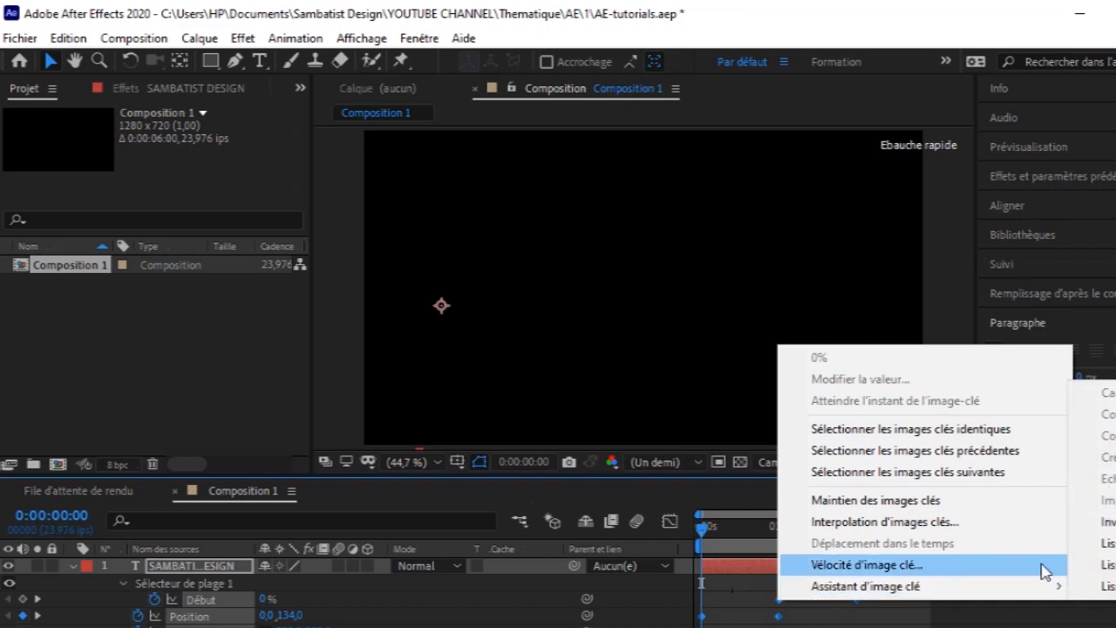
left_click(1104, 544)
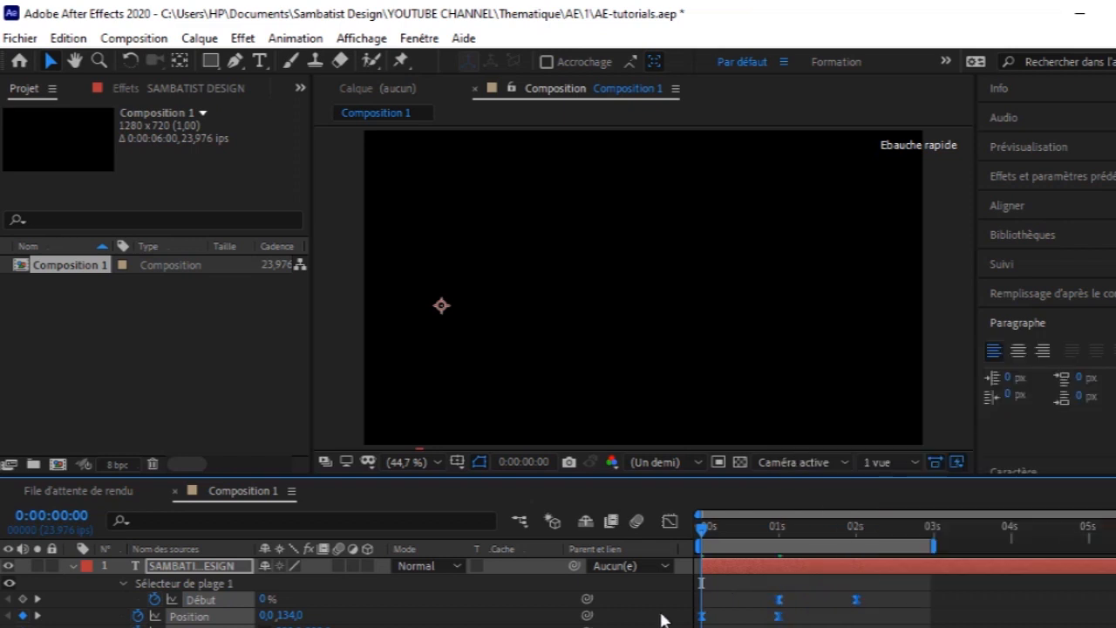
key("space")
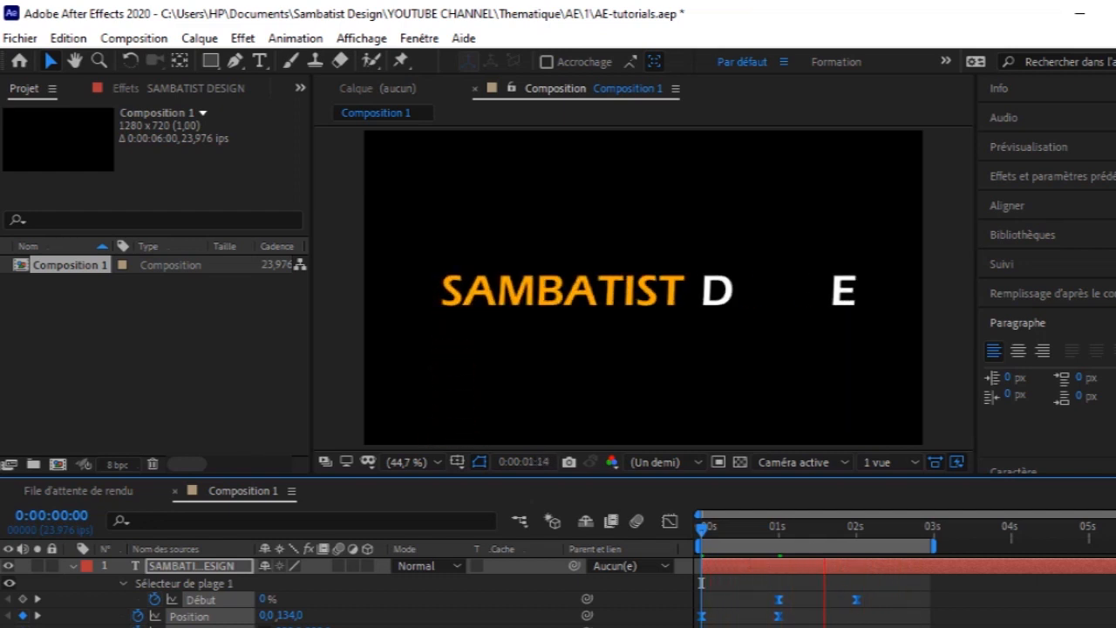
key("space")
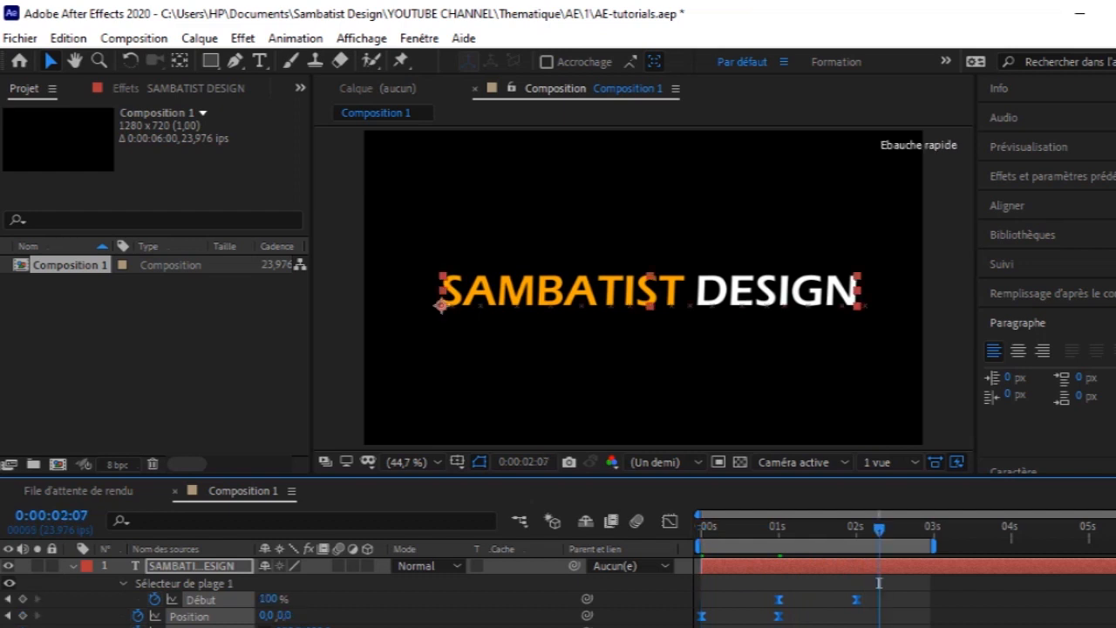
Step: Set Basé sur to Mots in Sélecteur de plage 1's advanced options and preview the word-by-word animation from the start
left_click(123, 584)
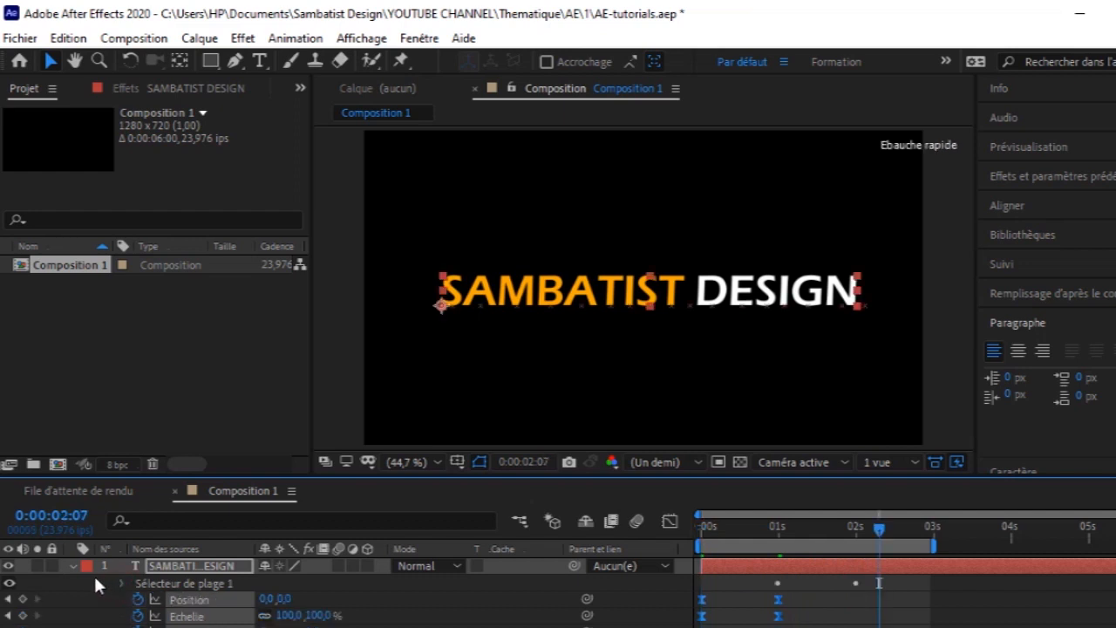
left_click(123, 584)
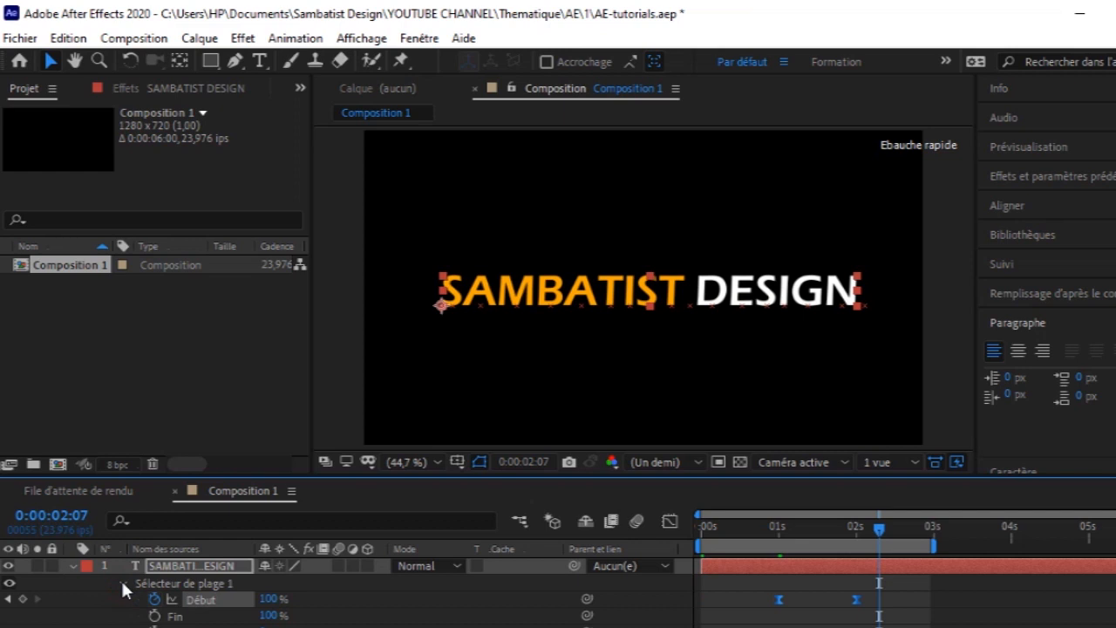
scroll(349, 593, "down", 2)
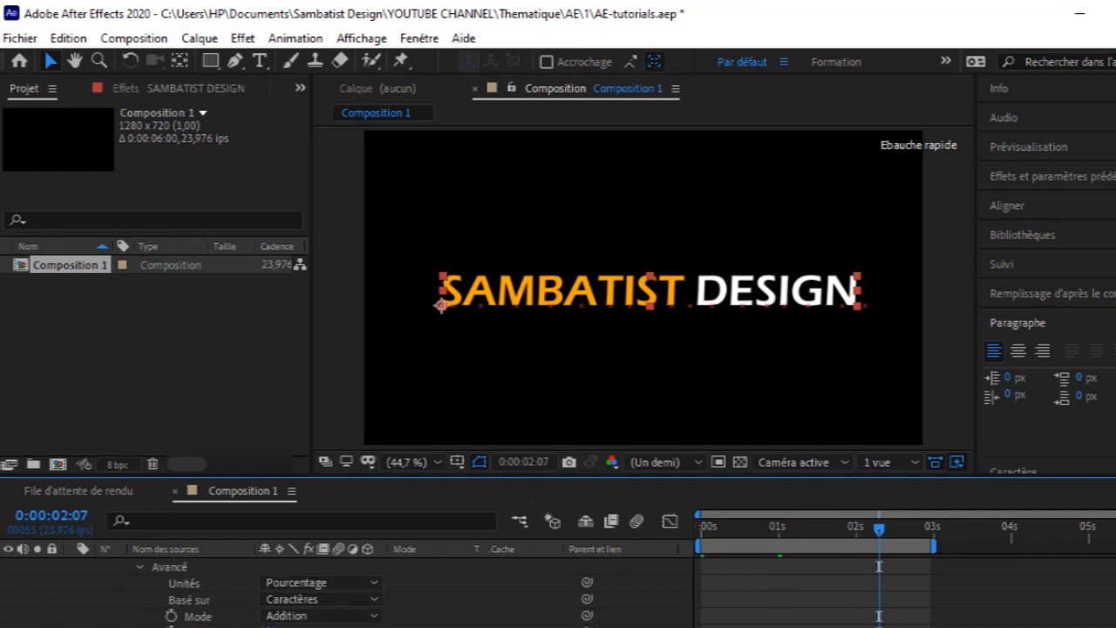
left_click(369, 600)
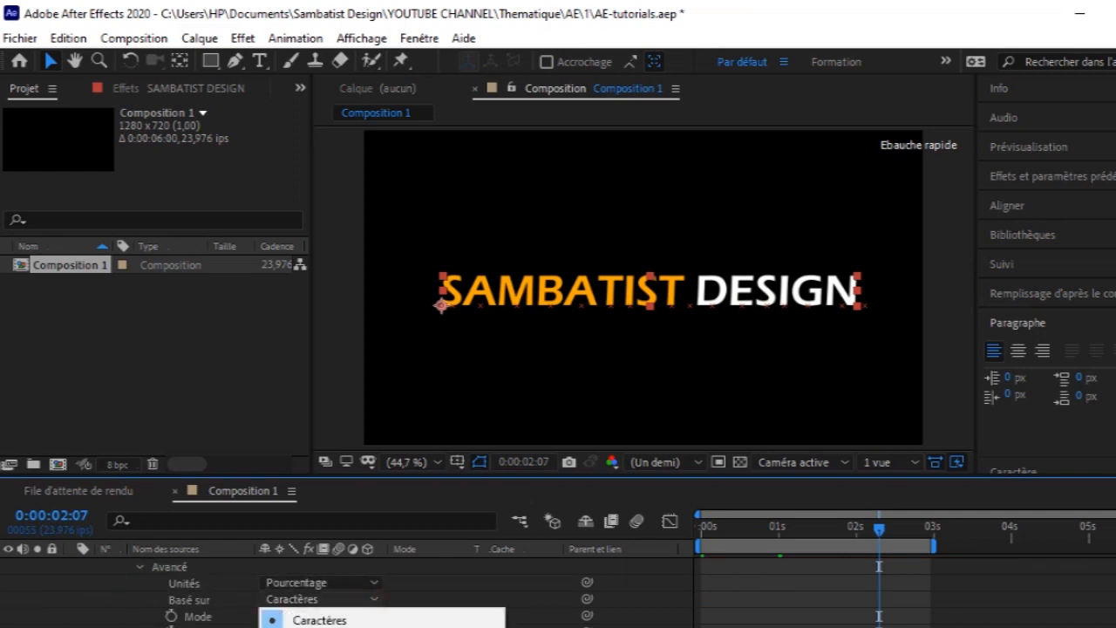
left_click(297, 626)
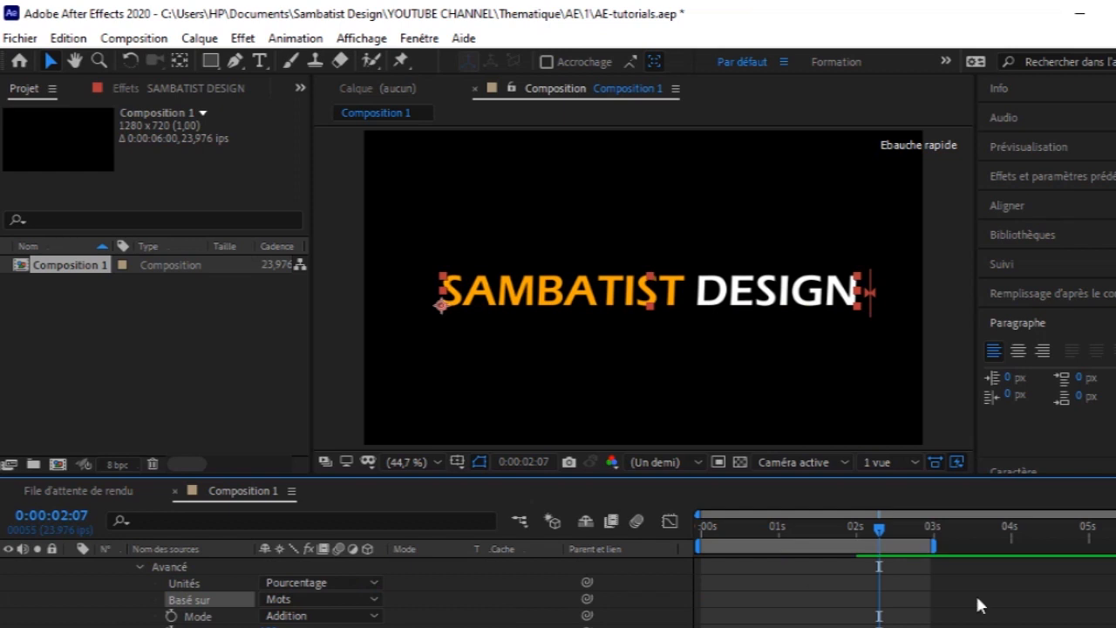
left_click_drag(868, 531, 642, 540)
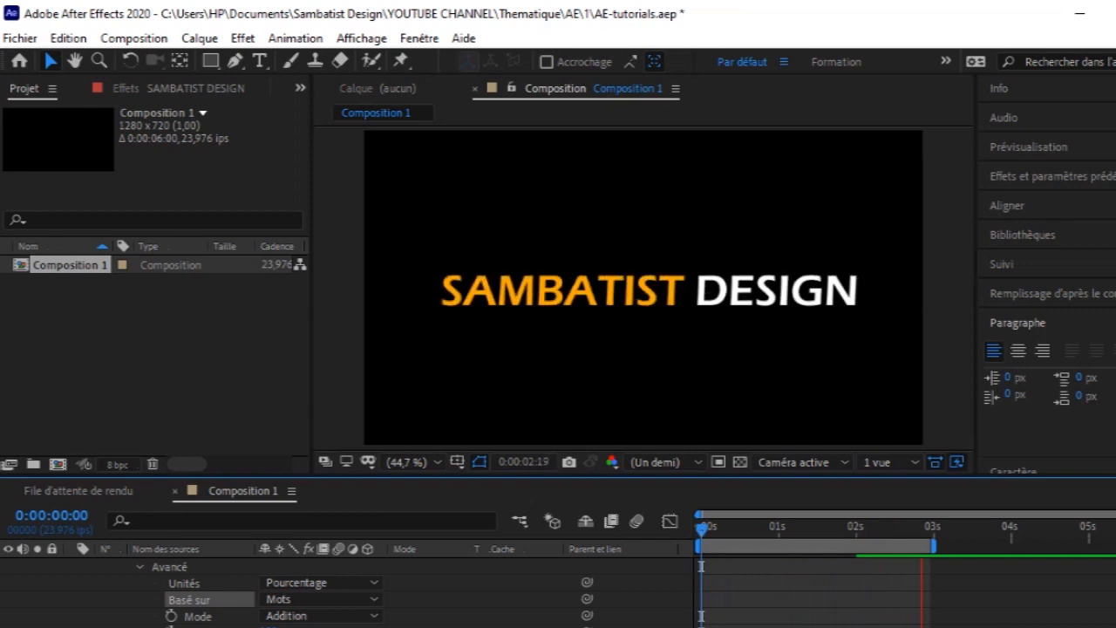
Step: Return Sélecteur de plage 1's Basé sur option to Caractères and preview the eased letter-by-letter animation
left_click(371, 600)
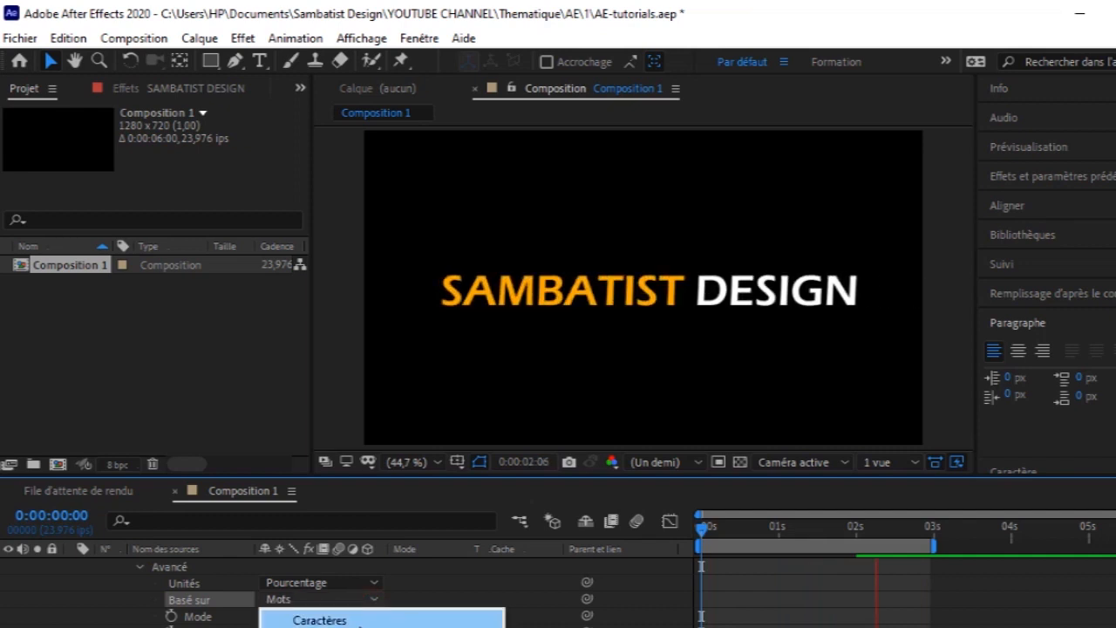
left_click(359, 621)
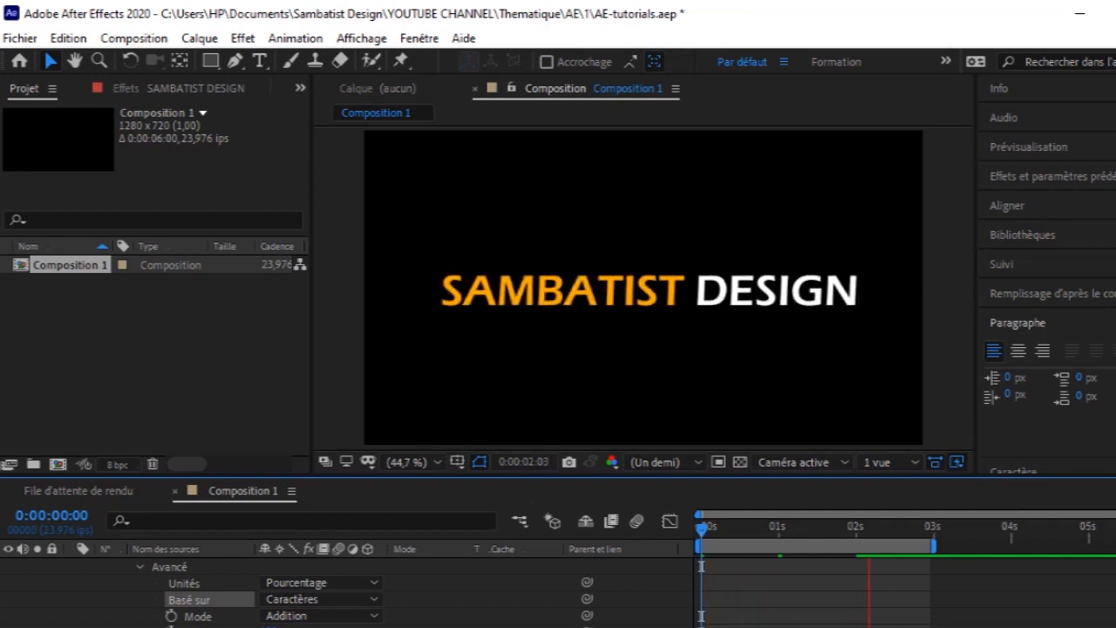
scroll(349, 593, "up", 2)
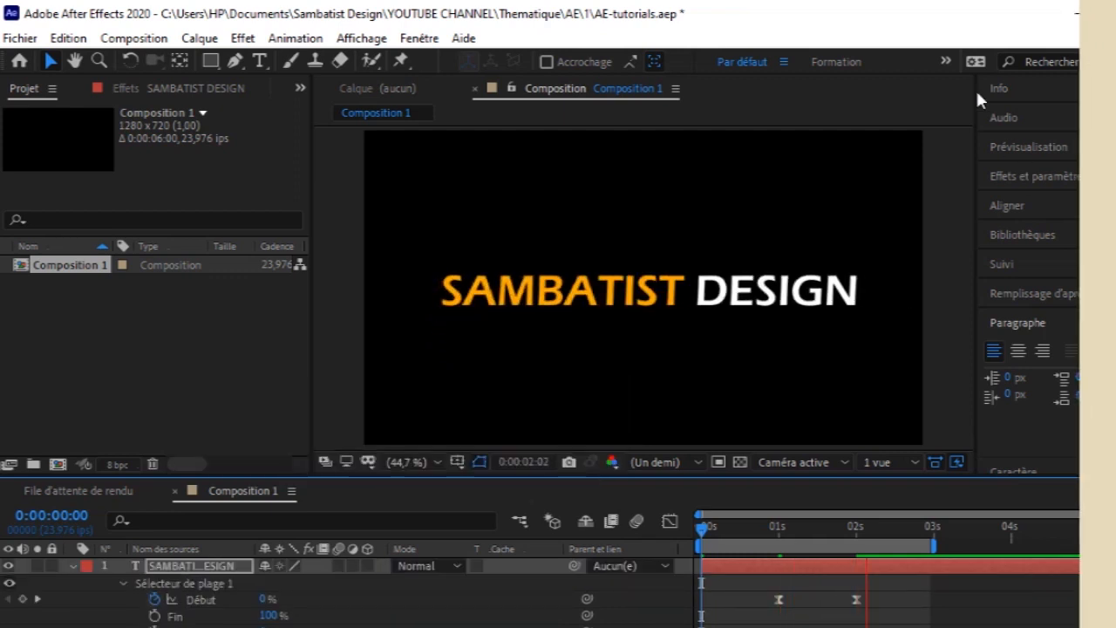